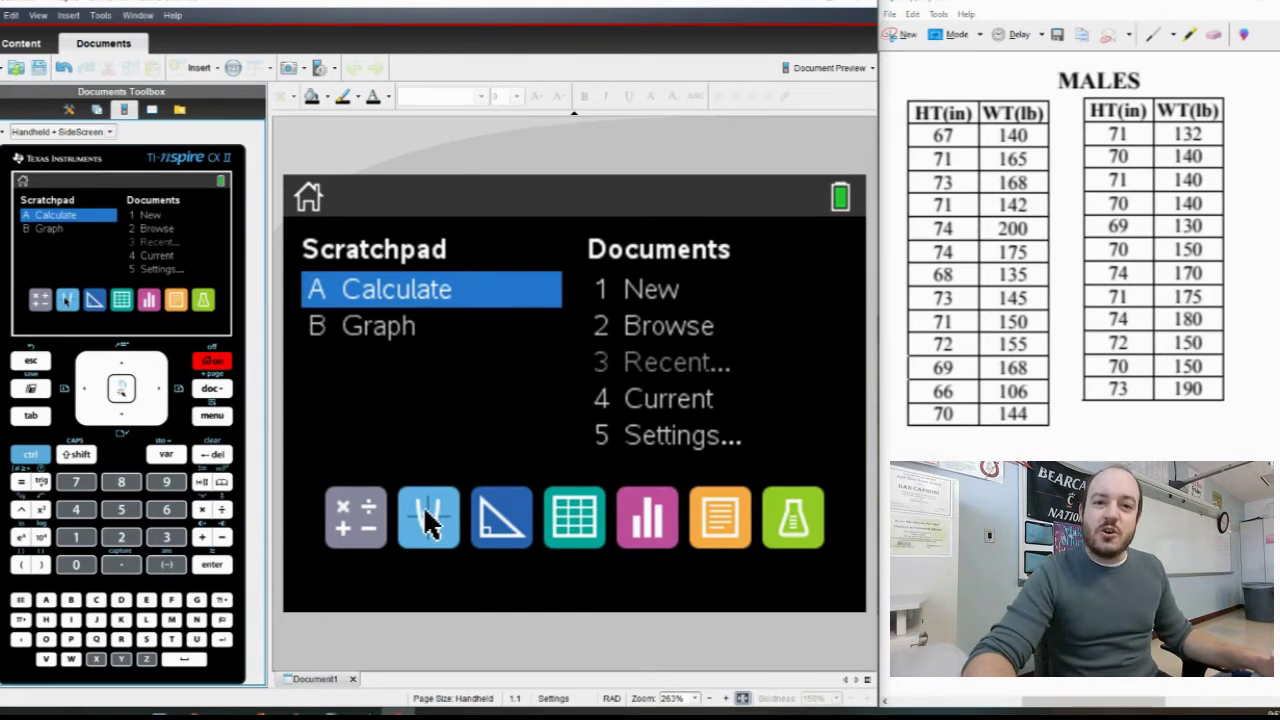
Step: Insert a Lists & Spreadsheet page, naming column A 'maleht' and column B 'malewt'
{"action": "left_click", "coordinate": [570, 521]}
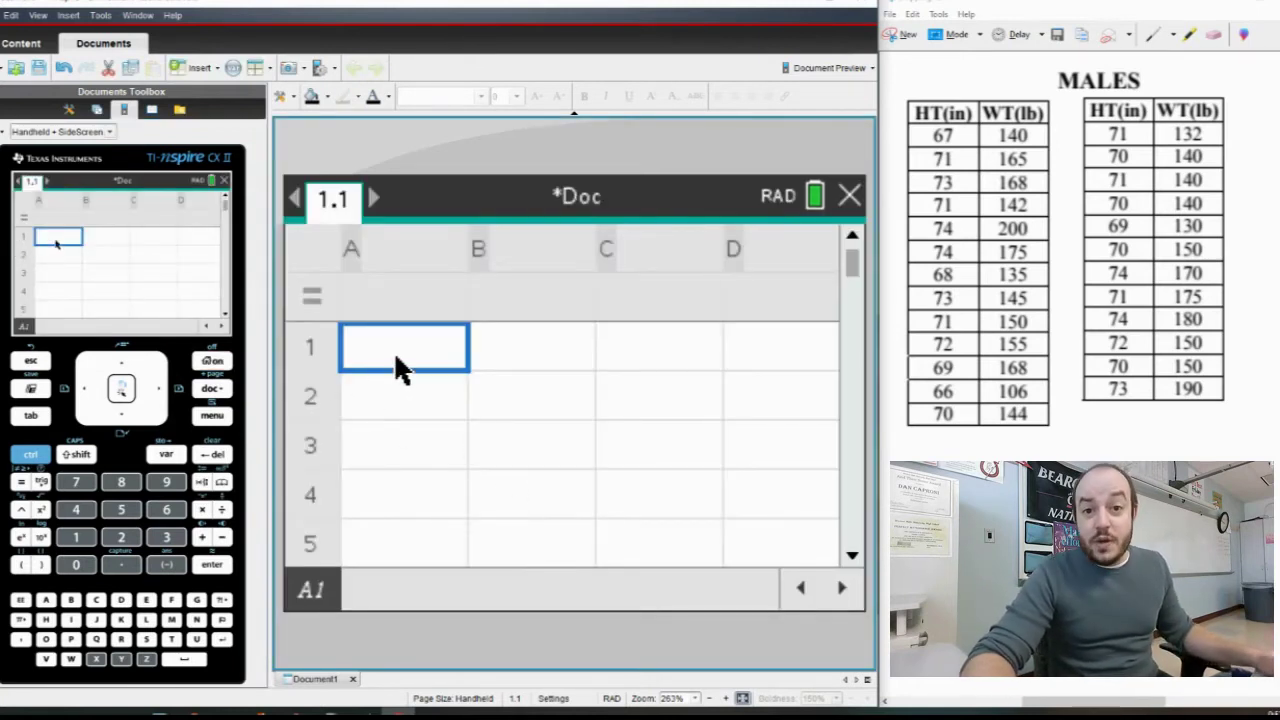
{"action": "left_click", "coordinate": [420, 258]}
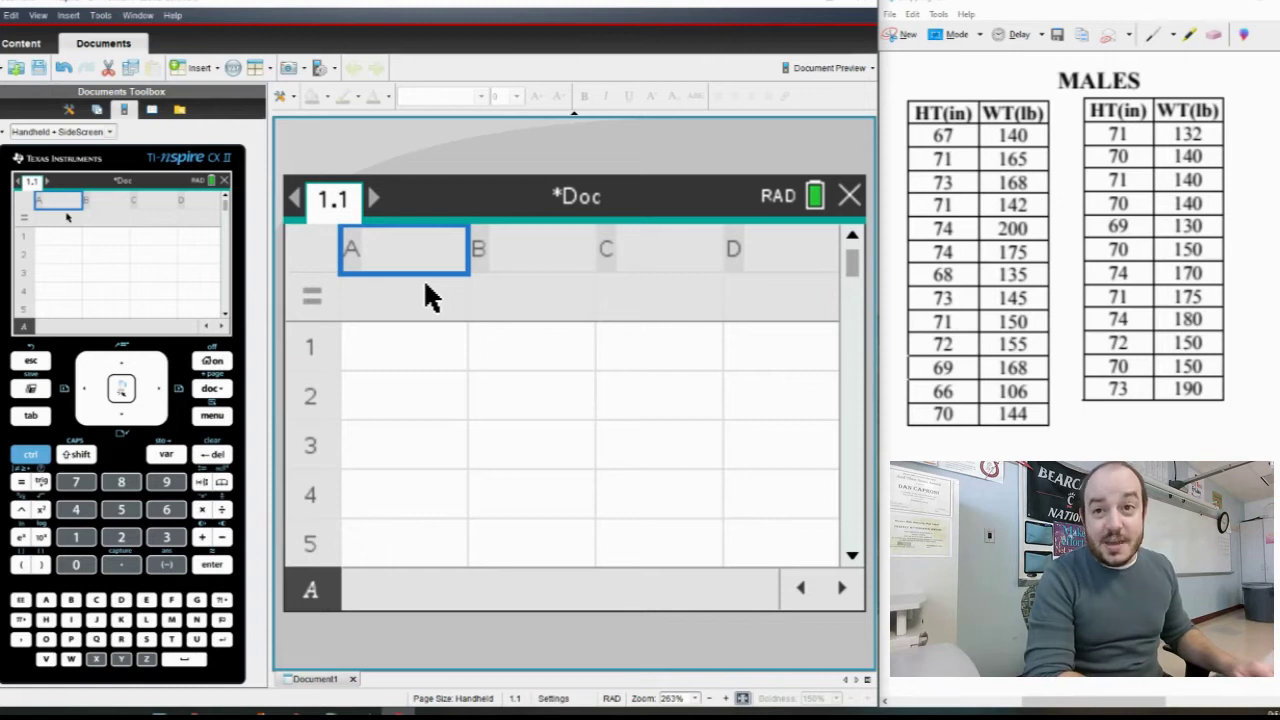
{"action": "type", "text": "Male"}
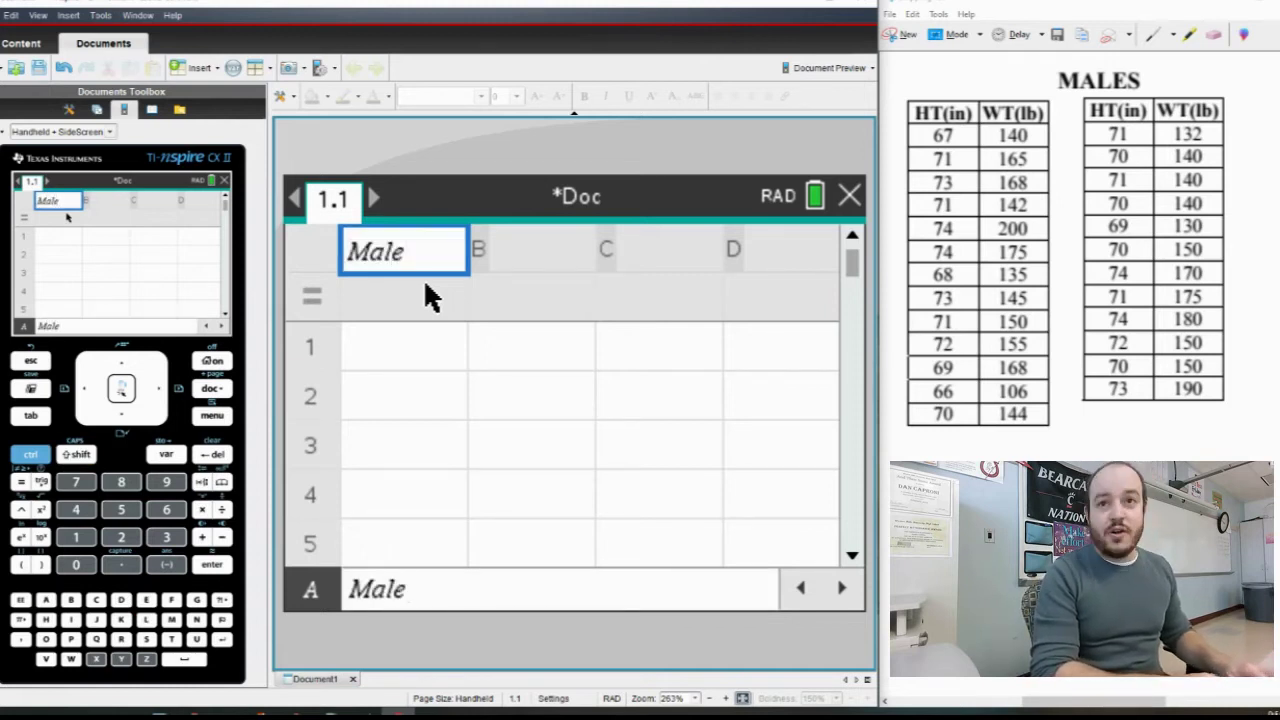
{"action": "type", "text": "Ht"}
{"action": "left_click", "coordinate": [523, 240]}
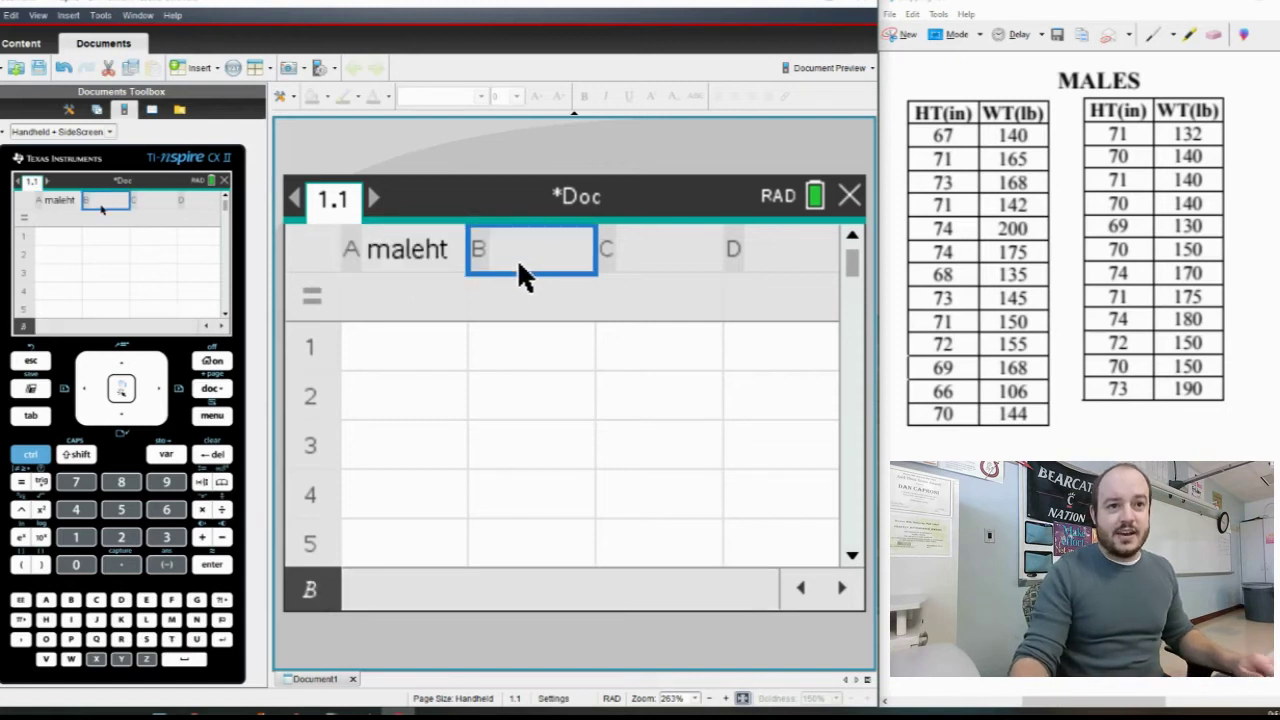
{"action": "type", "text": "male"}
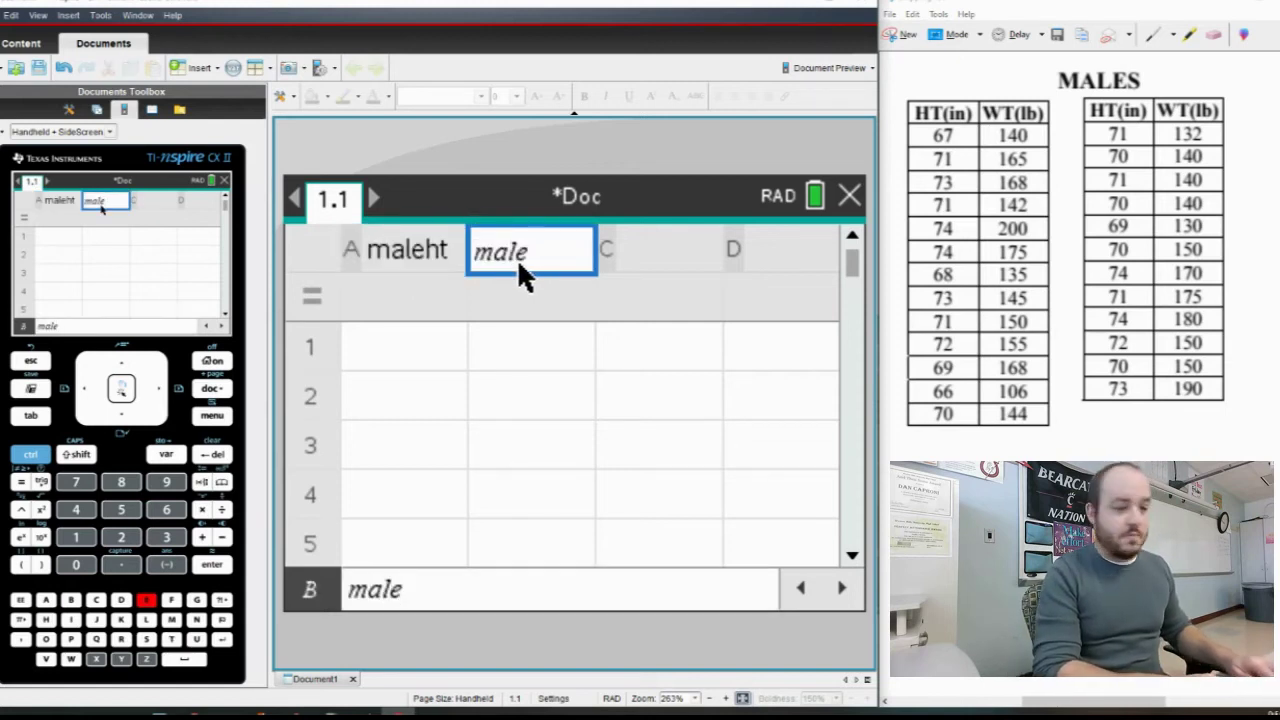
{"action": "type", "text": "wt"}
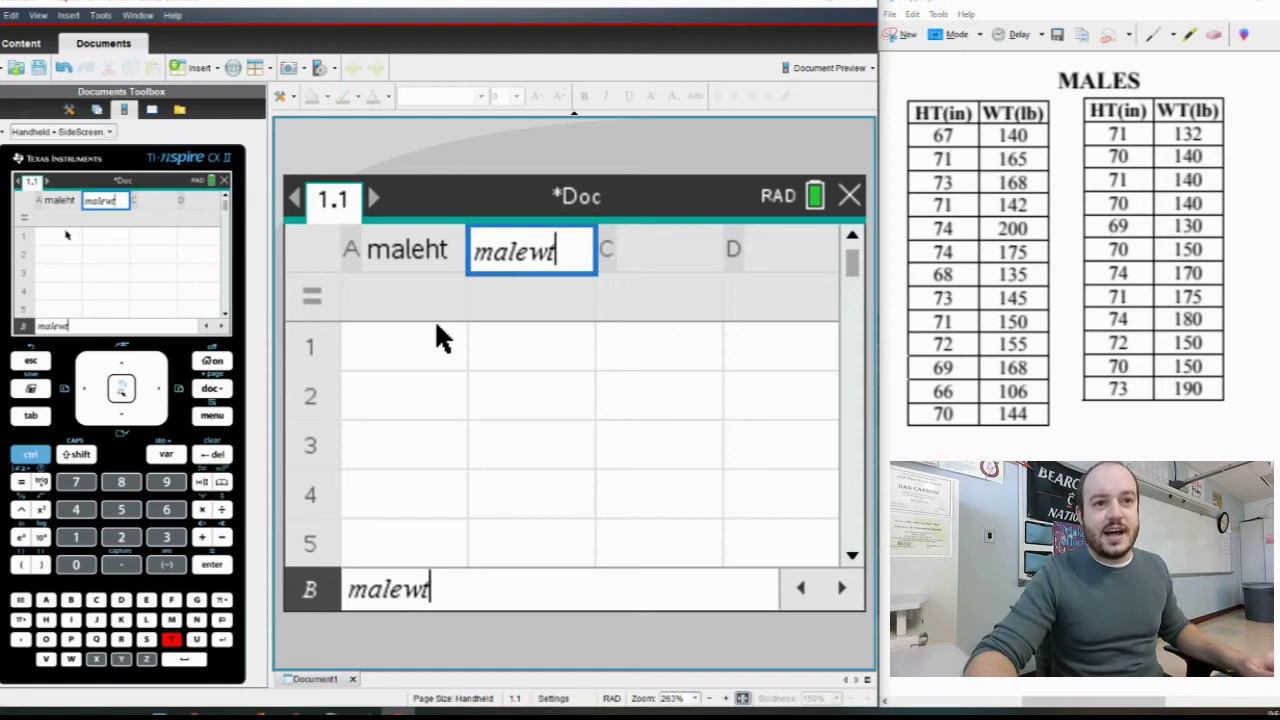
{"action": "left_click", "coordinate": [413, 352]}
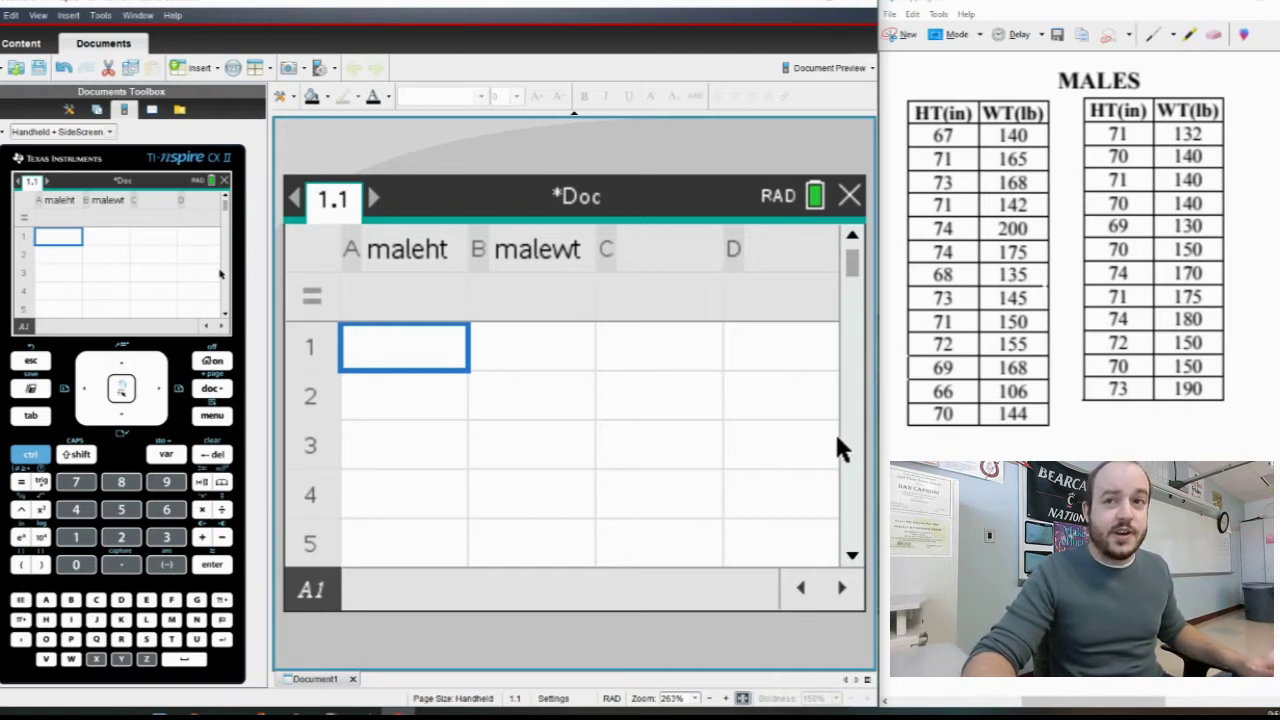
Step: Enter the 25 male heights into maleht, starting 67, 71, 73
{"action": "left_click", "coordinate": [393, 349]}
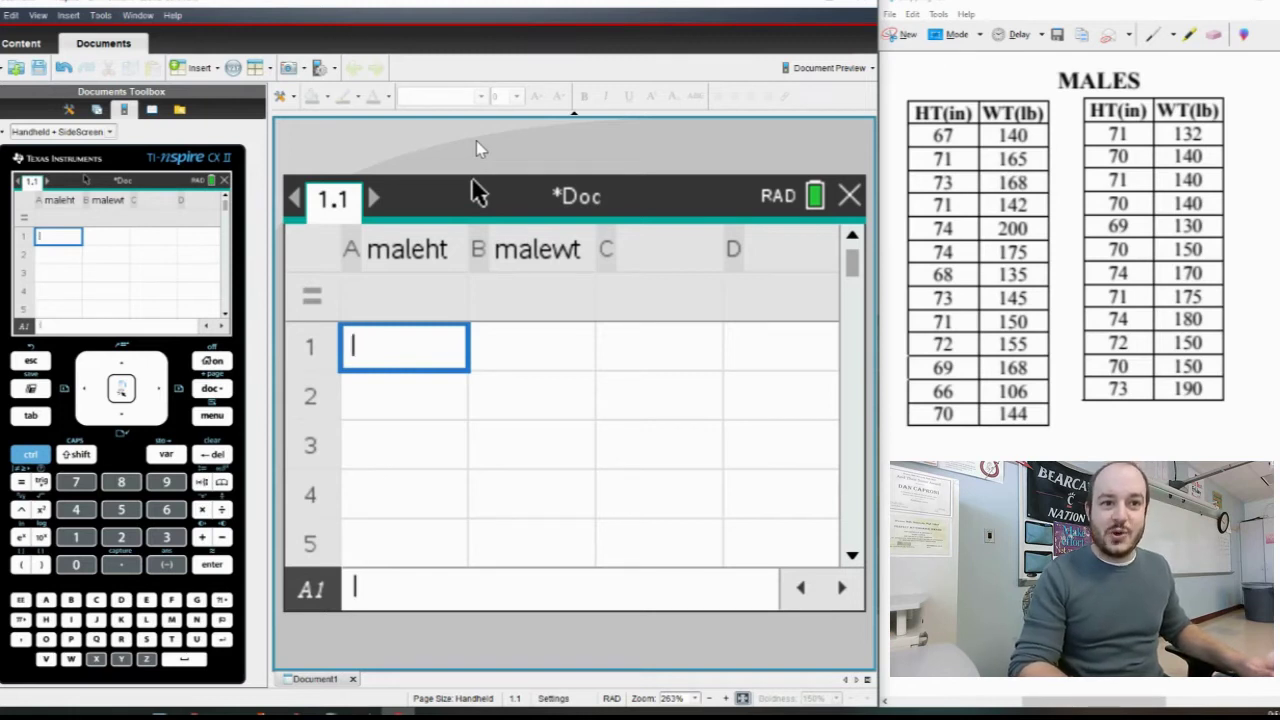
{"action": "type", "text": "67"}
{"action": "key", "text": "Return"}
{"action": "type", "text": "71"}
{"action": "key", "text": "Return"}
{"action": "type", "text": "73 71 74 74 68 73 71 72 69 66 70 71 70 71 70 69 70 74 71"}
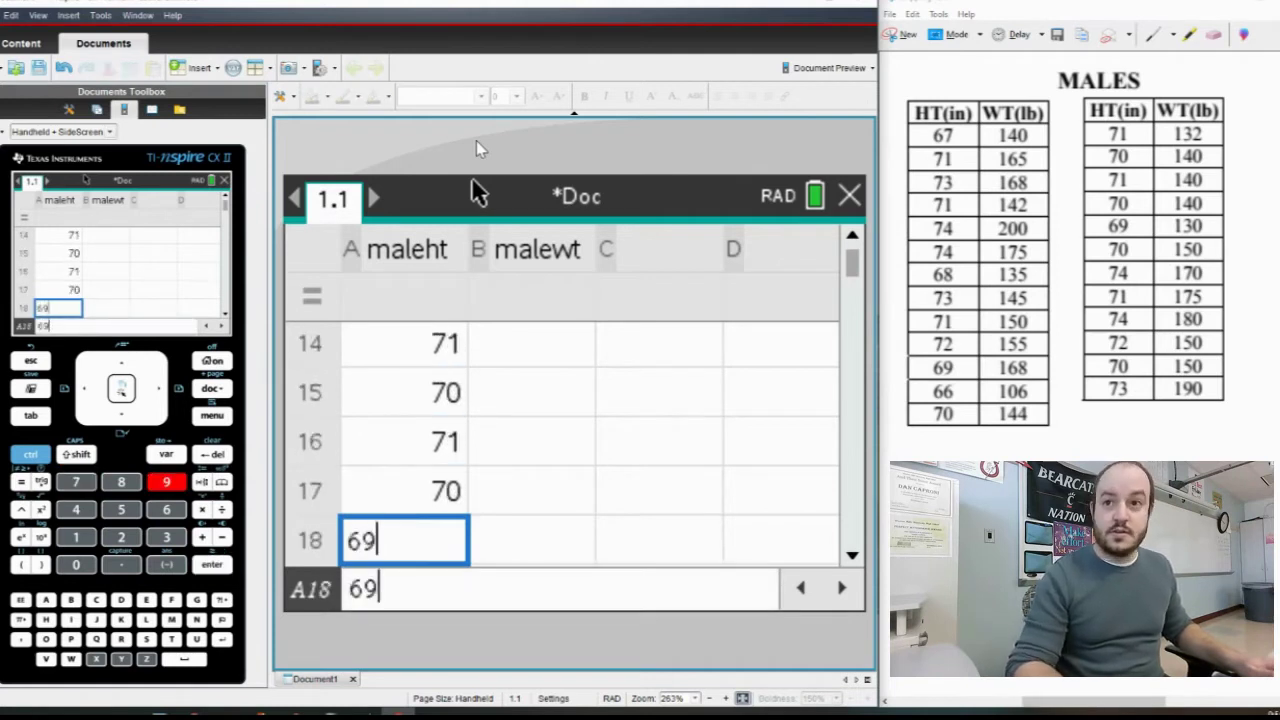
{"action": "type", "text": " 74 72 70 73"}
{"action": "key", "text": "Return"}
Step: Enter the matching 25 weights into malewt, starting 140, 165, 168
{"action": "key", "text": "ctrl+Home"}
{"action": "key", "text": "Right"}
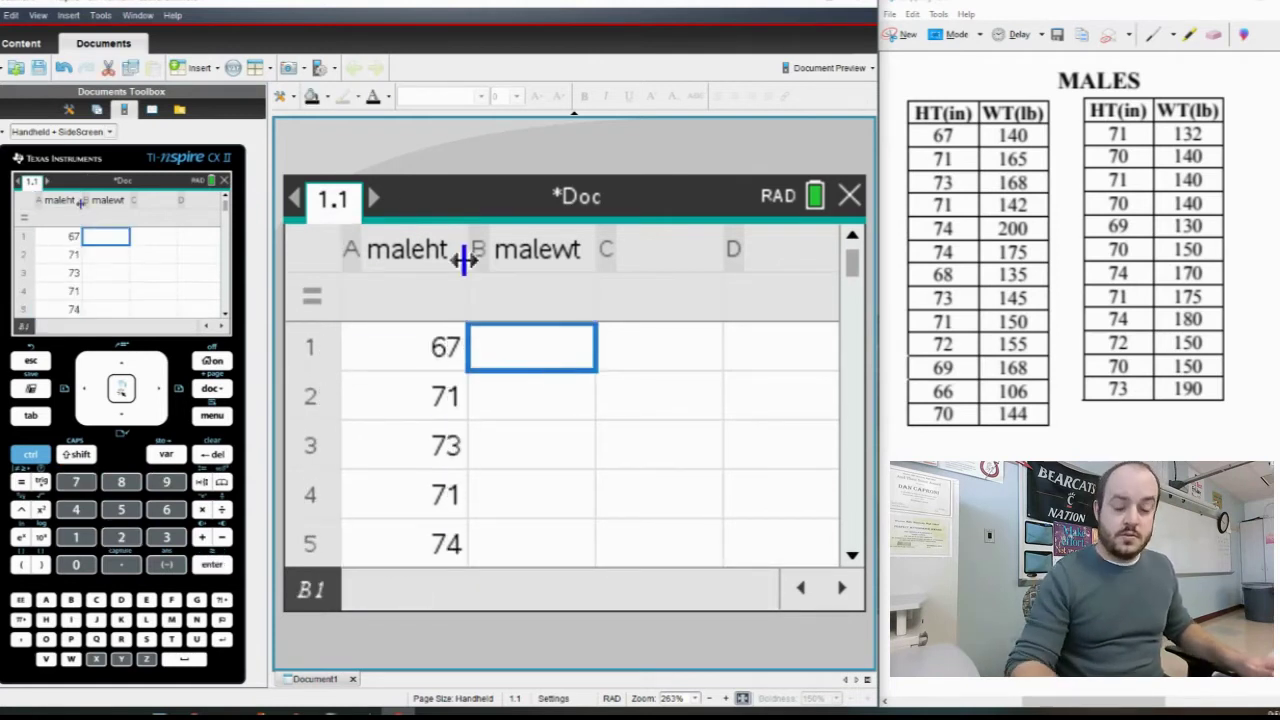
{"action": "type", "text": "140 165 168 142 200 175 135 145 150 155 168 106 144 132 140 14"}
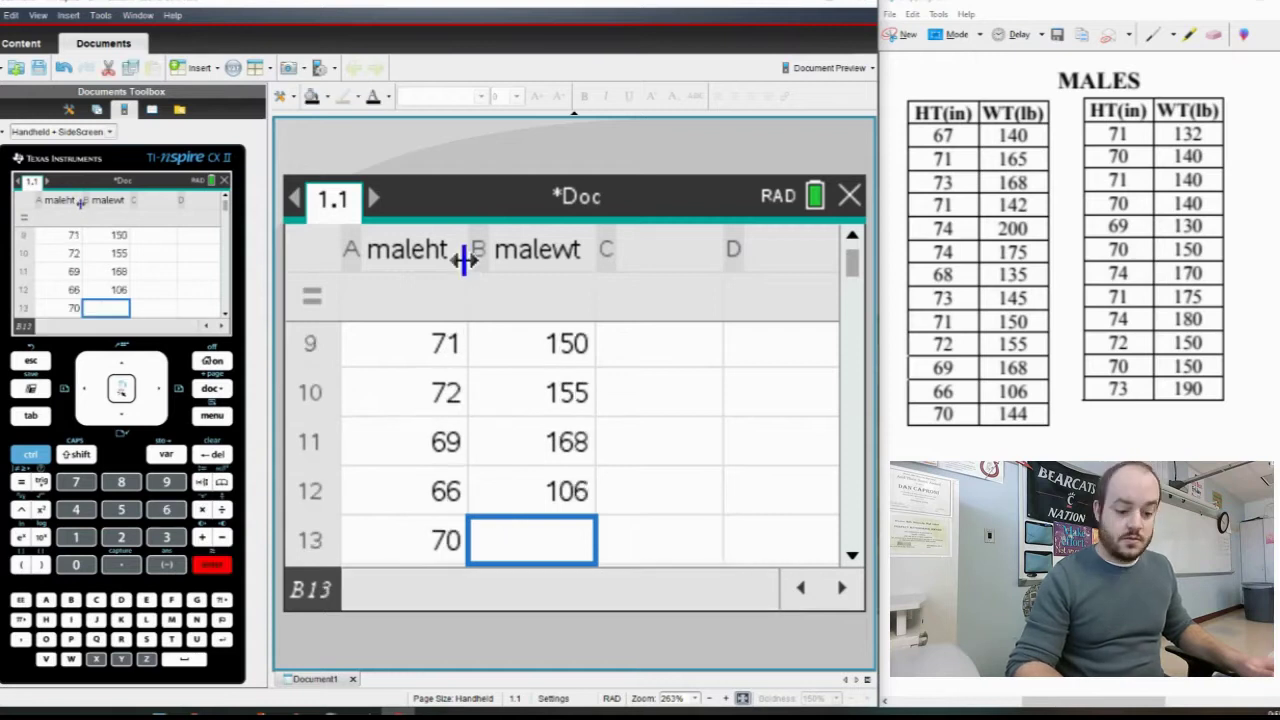
{"action": "type", "text": "0 140 130 150 170 175 180 150 150 190"}
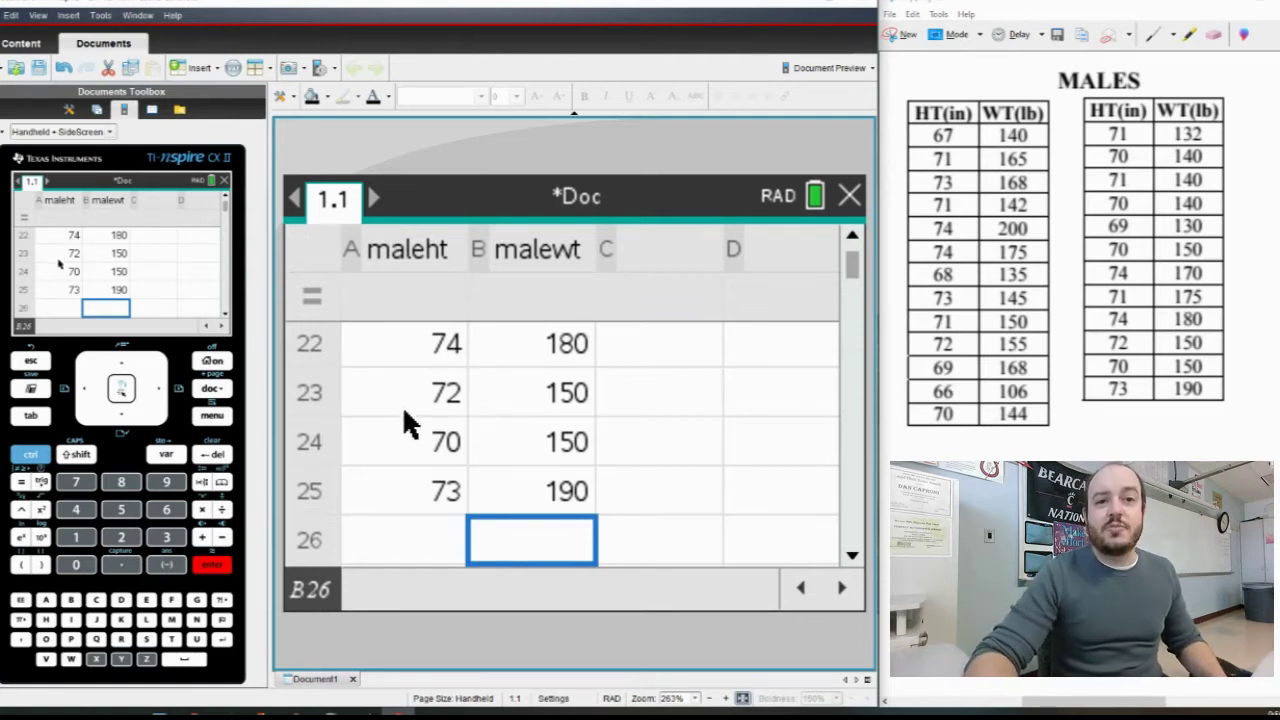
{"action": "key", "text": "Up"}
{"action": "key", "text": "Up"}
{"action": "key", "text": "Up"}
{"action": "key", "text": "Up"}
{"action": "key", "text": "Up"}
{"action": "key", "text": "Up"}
{"action": "key", "text": "Up"}
{"action": "key", "text": "Up"}
{"action": "key", "text": "Up"}
{"action": "key", "text": "Up"}
{"action": "key", "text": "Up"}
{"action": "key", "text": "Up"}
{"action": "key", "text": "Up"}
{"action": "key", "text": "Up"}
{"action": "key", "text": "Up"}
{"action": "key", "text": "Up"}
{"action": "key", "text": "Up"}
{"action": "key", "text": "Up"}
{"action": "key", "text": "Up"}
{"action": "key", "text": "Up"}
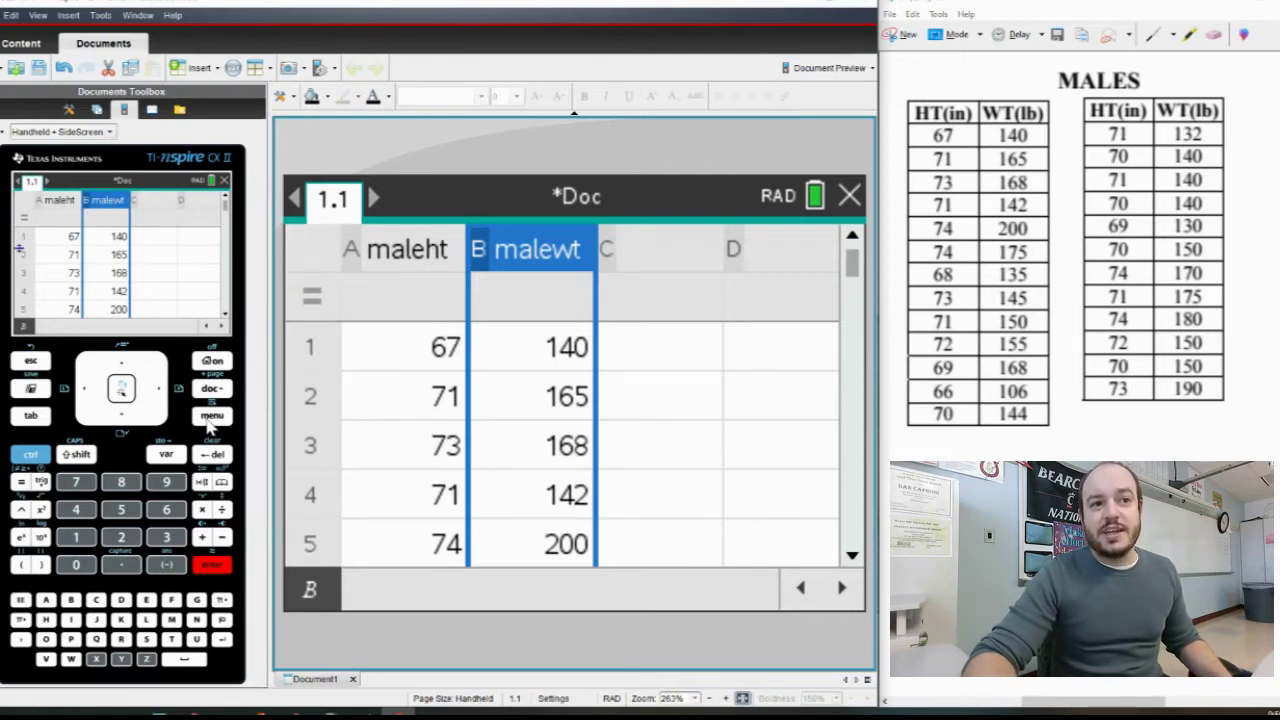
Step: Select the maleht data column
{"action": "left_click", "coordinate": [390, 249]}
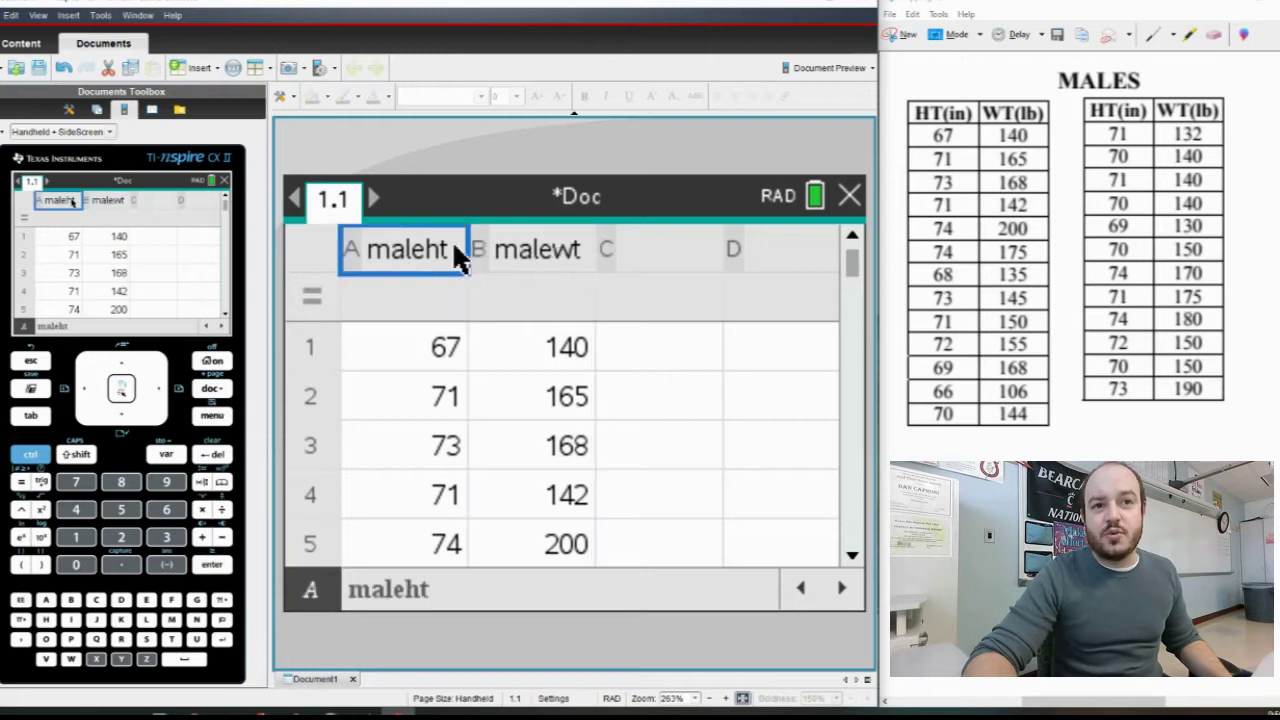
{"action": "left_click", "coordinate": [527, 244]}
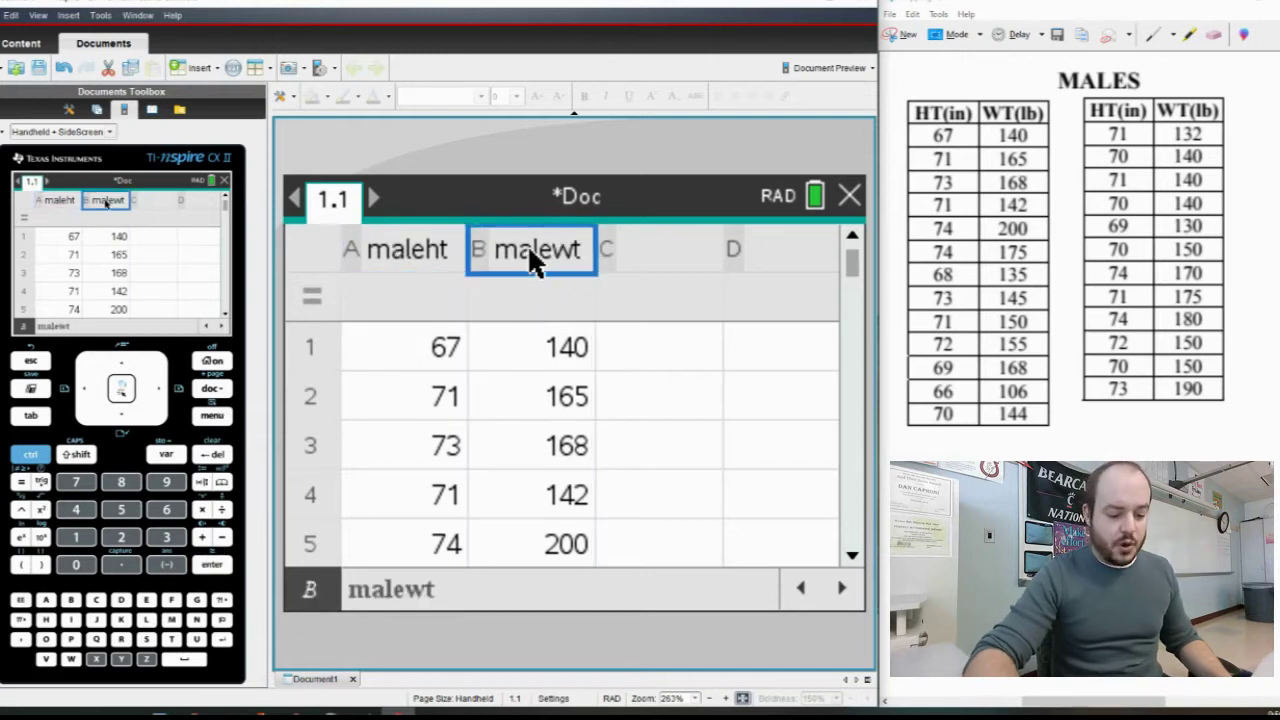
{"action": "key", "text": "Left"}
{"action": "key", "text": "Up"}
{"action": "key", "text": "Right"}
{"action": "key", "text": "Left"}
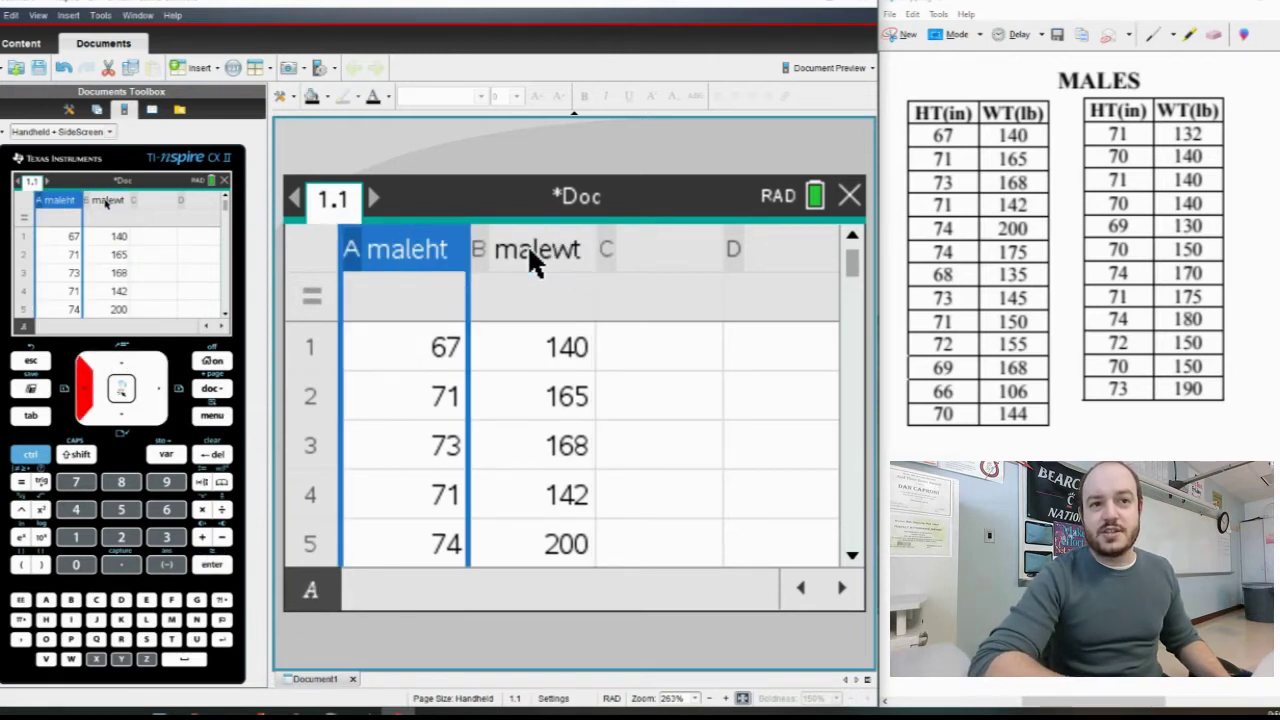
Step: Choose Statistics > Stat Calculations > Two-Variable Statistics from the menu
{"action": "left_click", "coordinate": [212, 416]}
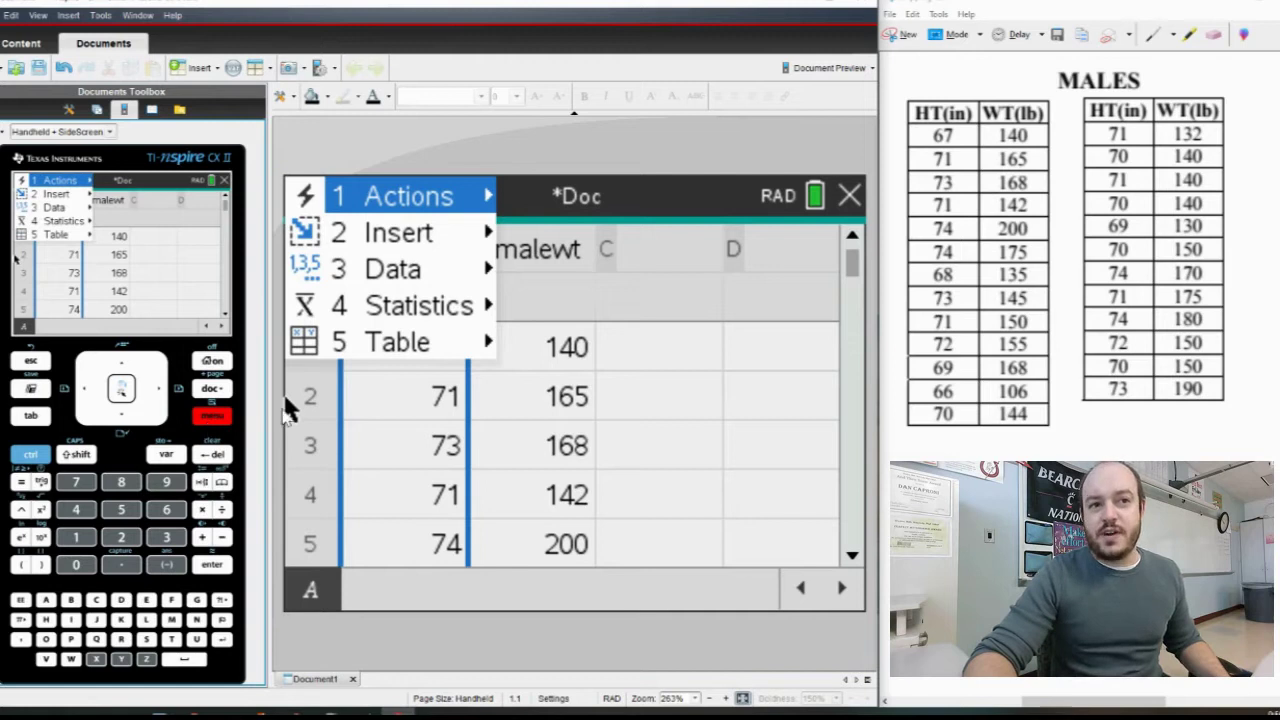
{"action": "left_click", "coordinate": [484, 307]}
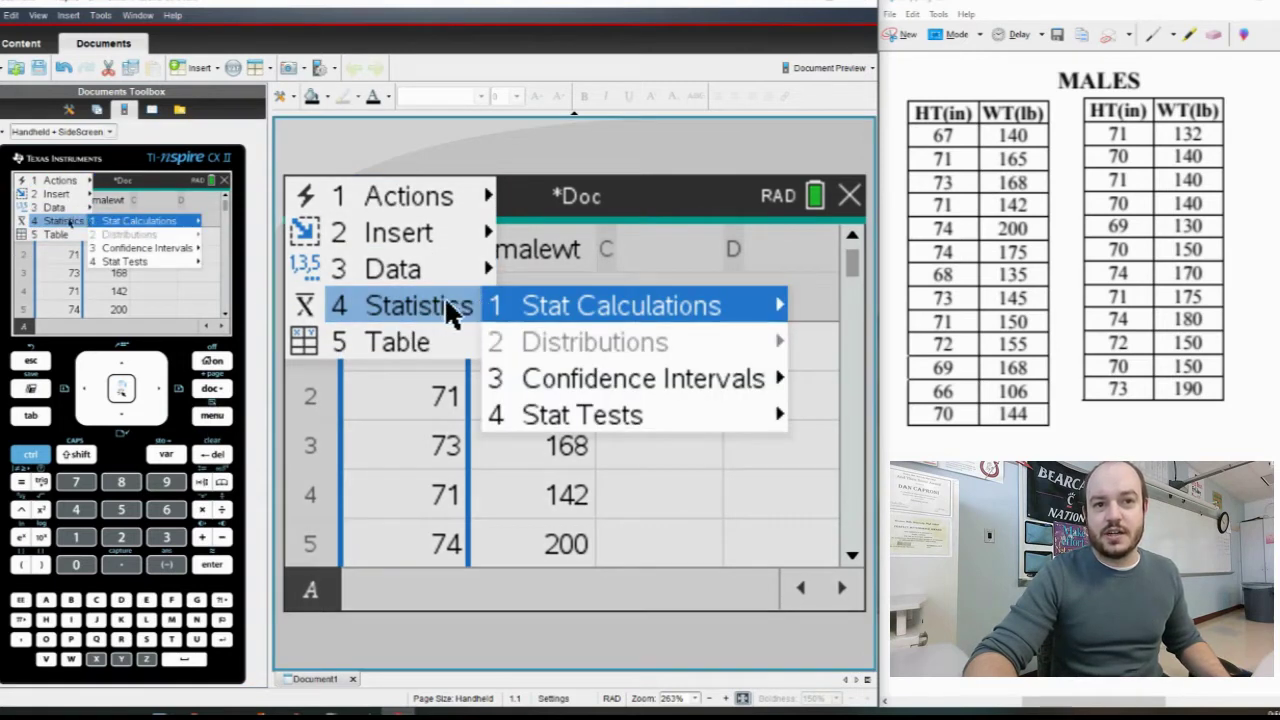
{"action": "left_click", "coordinate": [770, 304]}
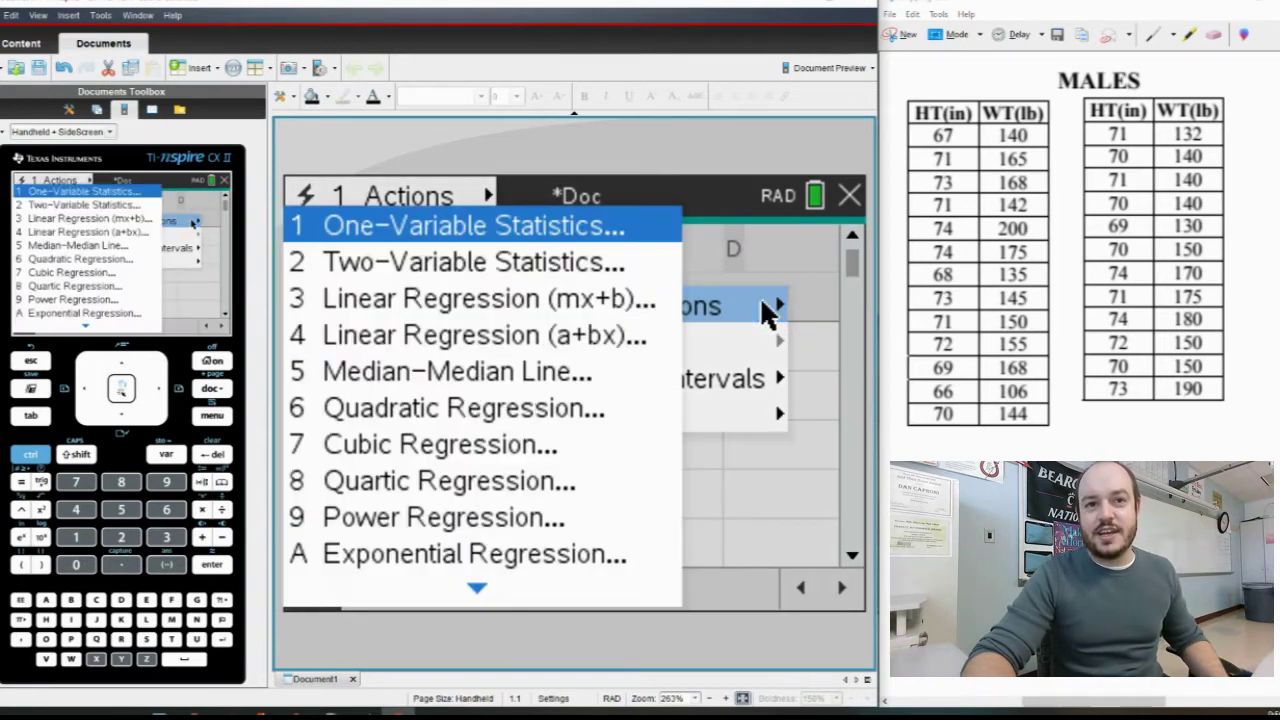
{"action": "left_click", "coordinate": [462, 257]}
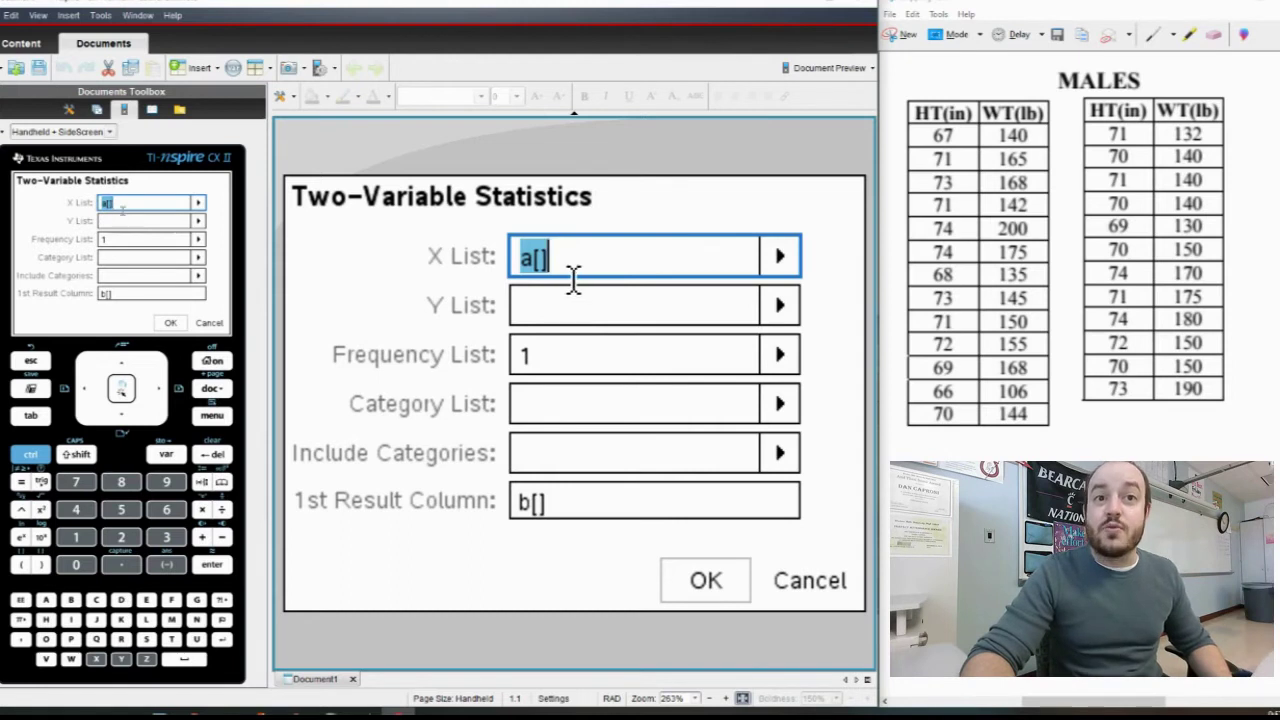
Step: Run Two-Variable Statistics with X List maleht, Y List malewt and first result column c
{"action": "left_click", "coordinate": [779, 257]}
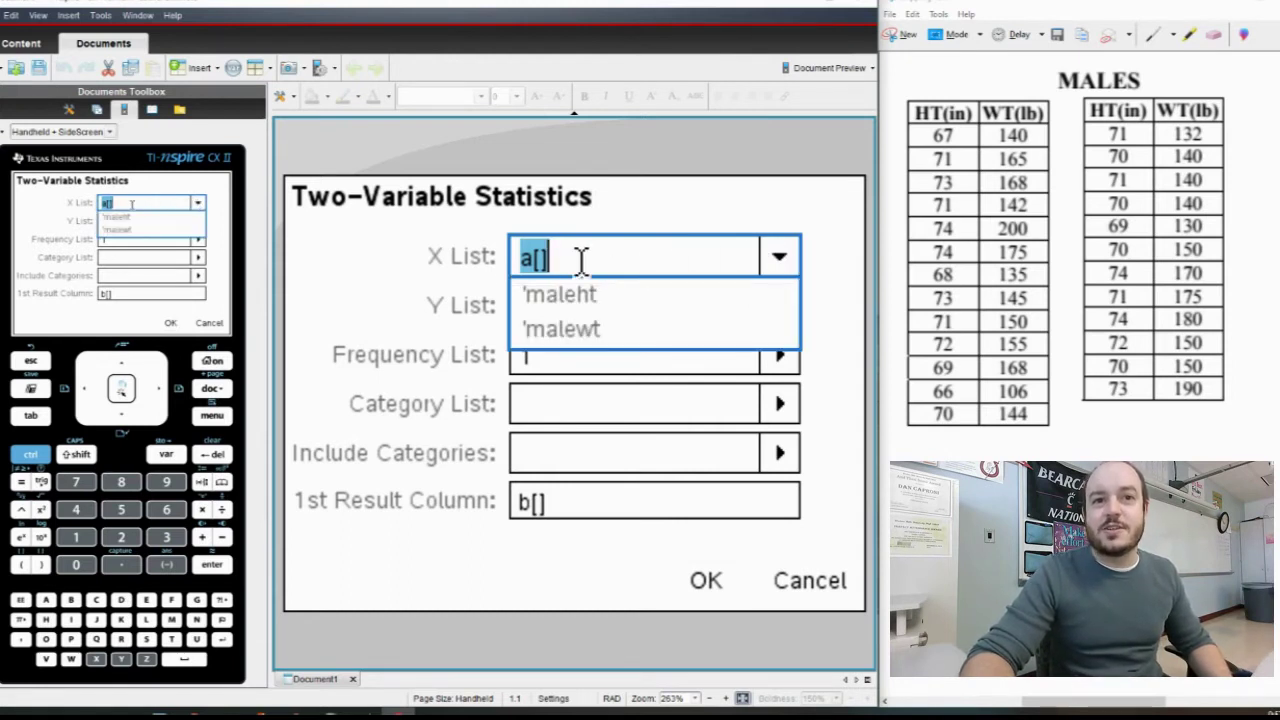
{"action": "left_click", "coordinate": [562, 293]}
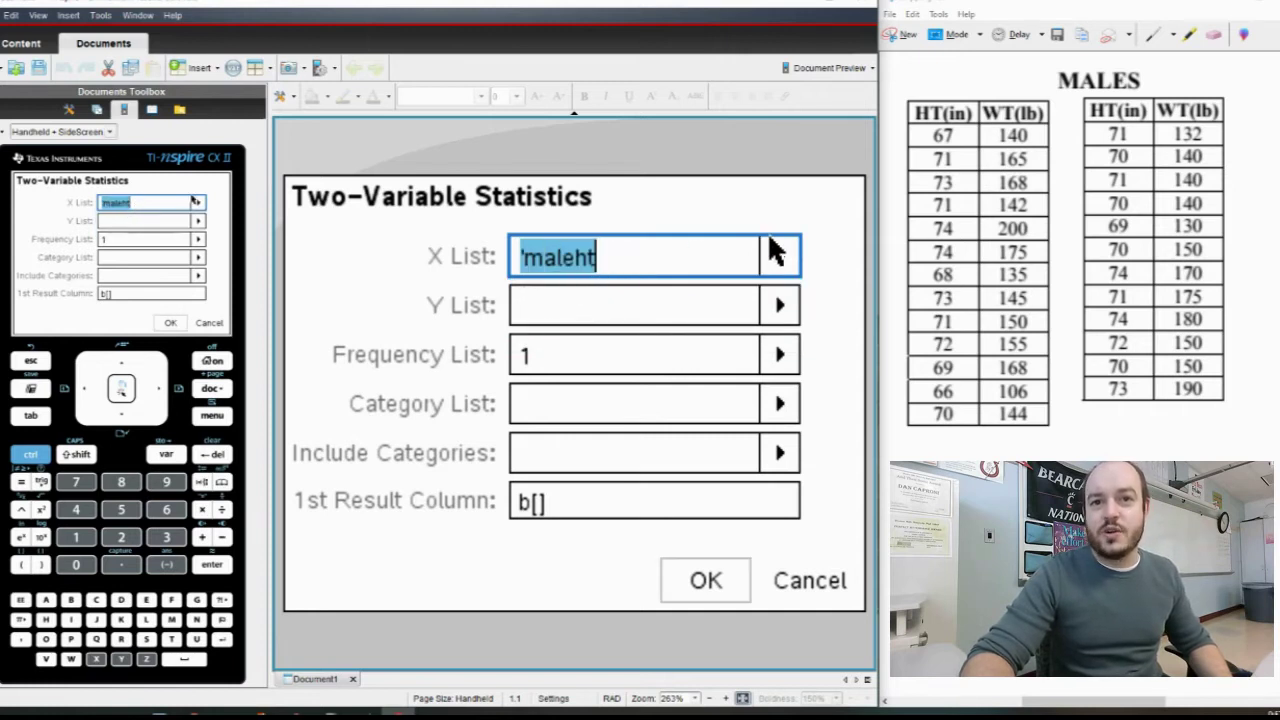
{"action": "left_click", "coordinate": [778, 304]}
{"action": "left_click", "coordinate": [567, 378]}
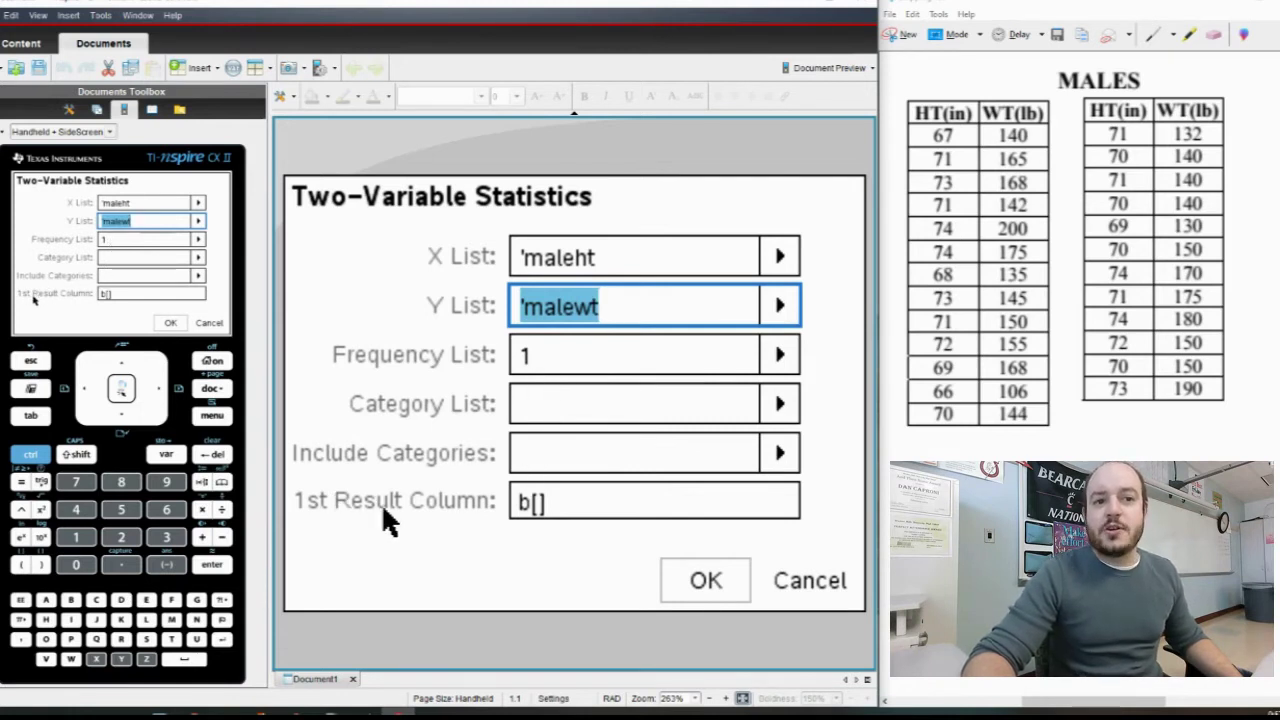
{"action": "left_click", "coordinate": [527, 507]}
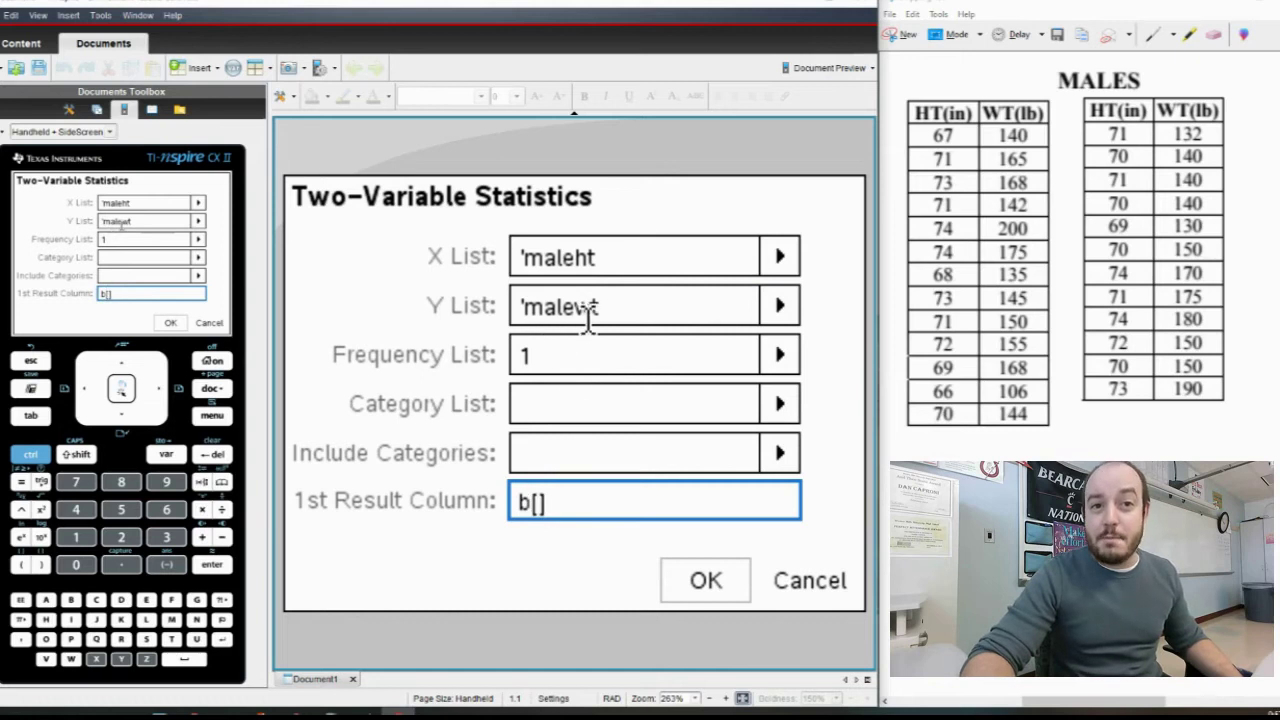
{"action": "key", "text": "BackSpace"}
{"action": "type", "text": "c"}
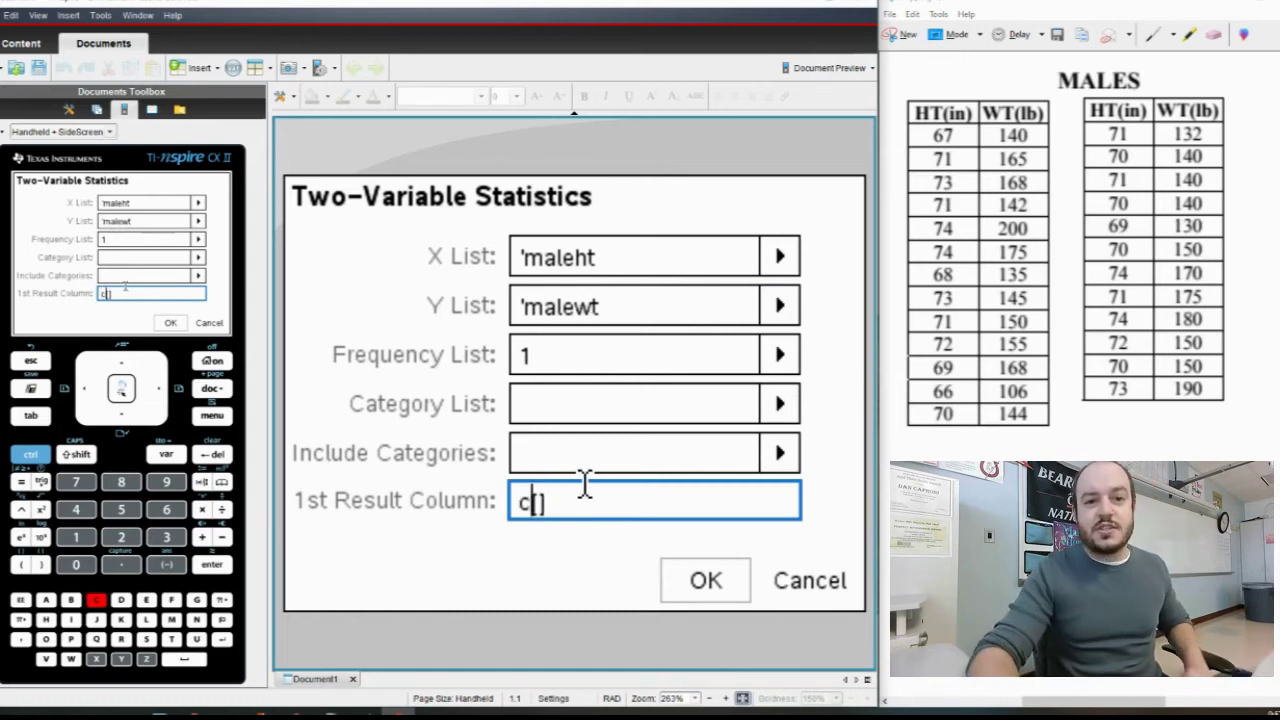
{"action": "left_click", "coordinate": [684, 588]}
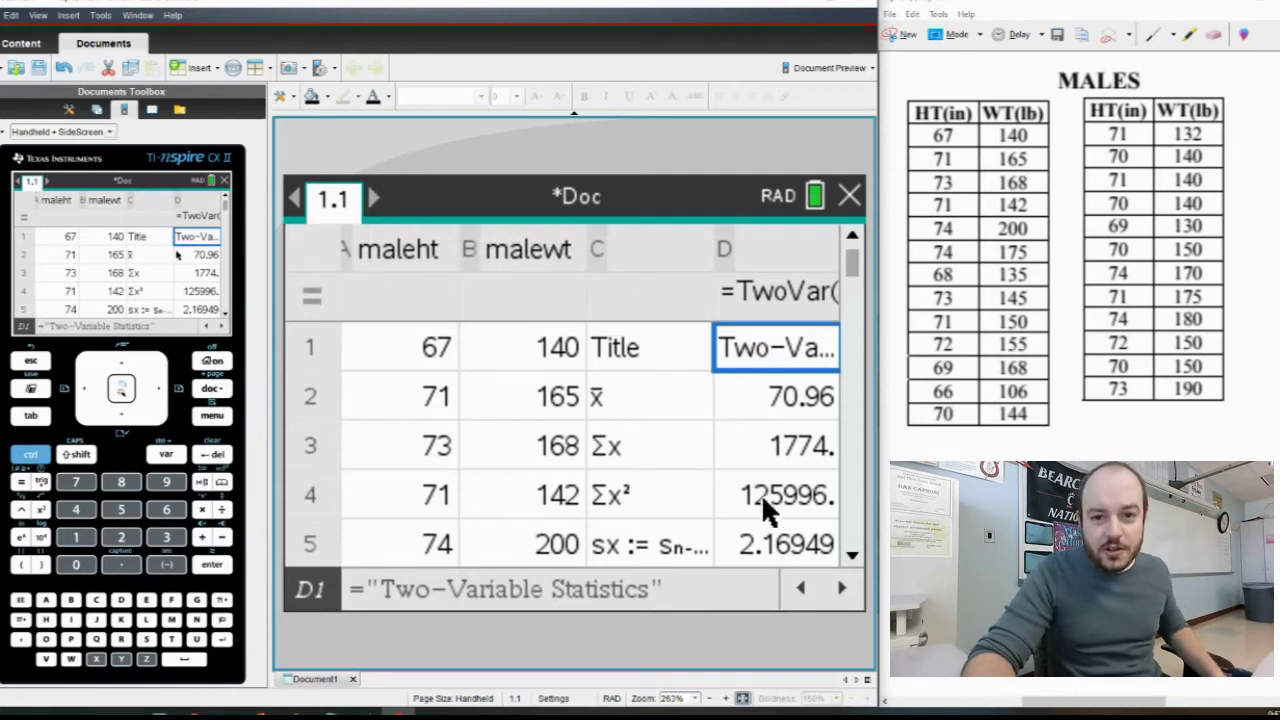
Step: Inspect result cells D1 and D2 without changing them, then select the mean 70.96
{"action": "double_click", "coordinate": [716, 343]}
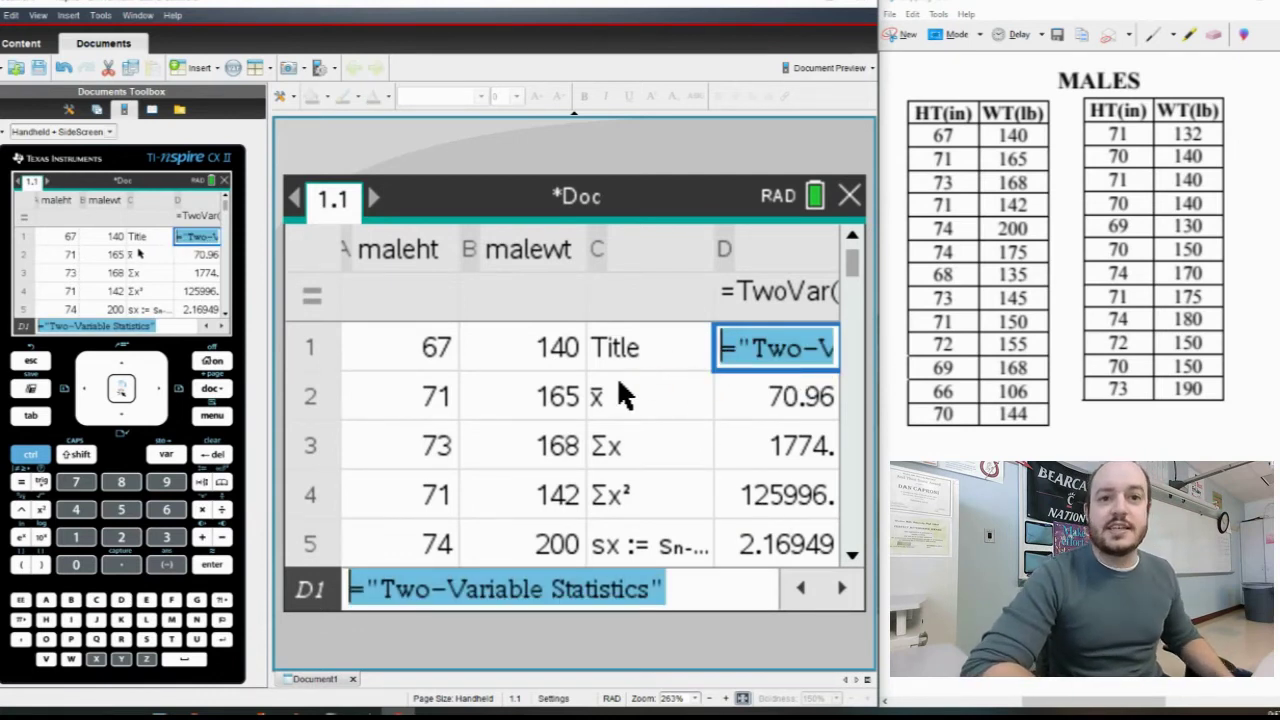
{"action": "key", "text": "Return"}
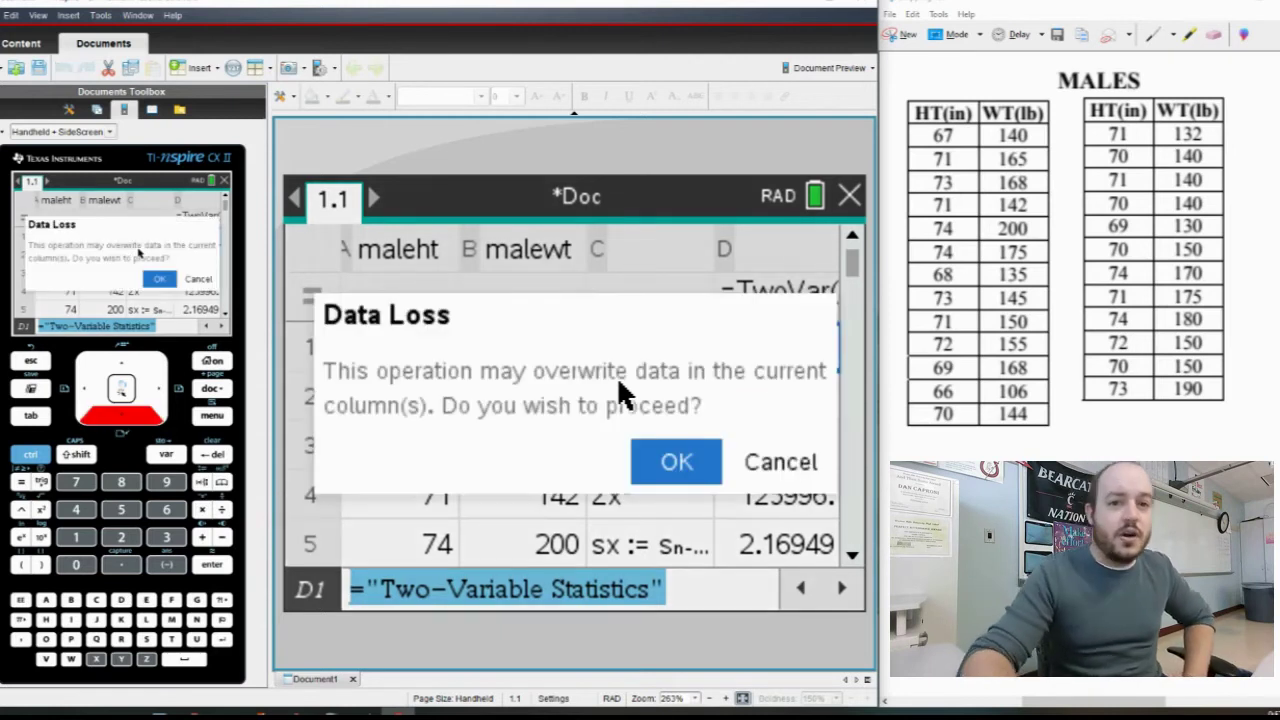
{"action": "left_click", "coordinate": [778, 458]}
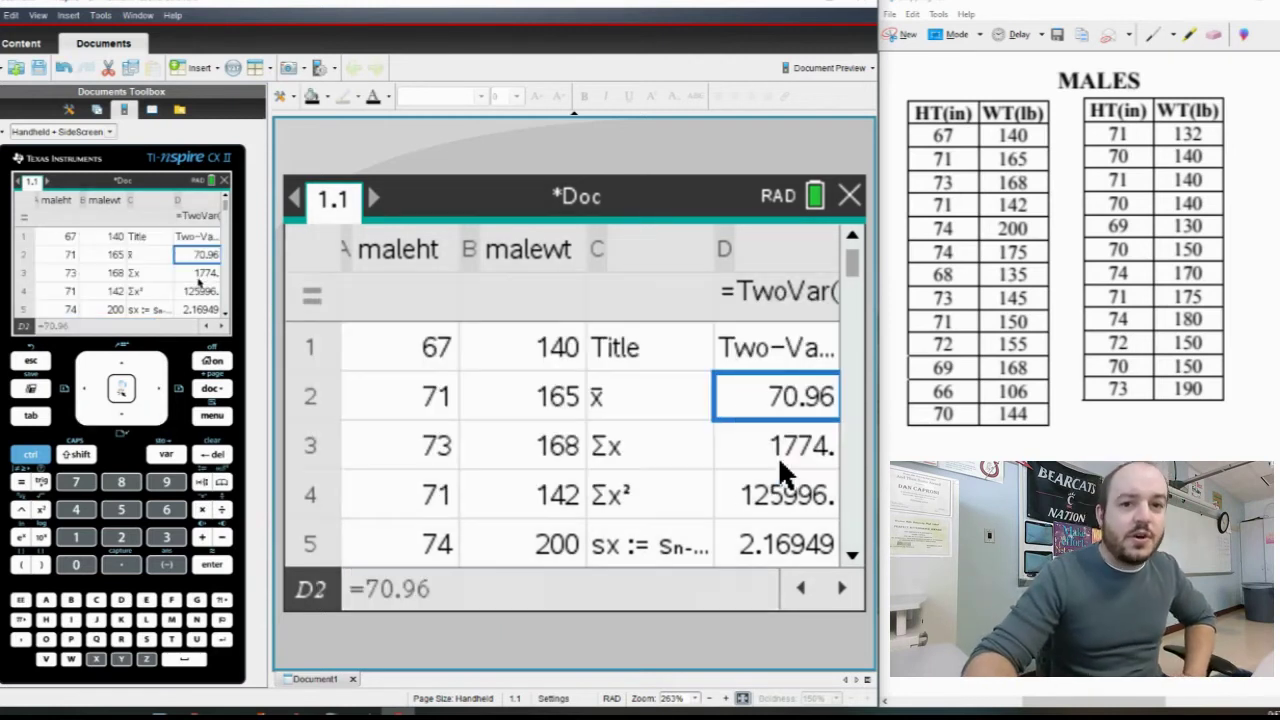
{"action": "double_click", "coordinate": [722, 405]}
{"action": "key", "text": "Return"}
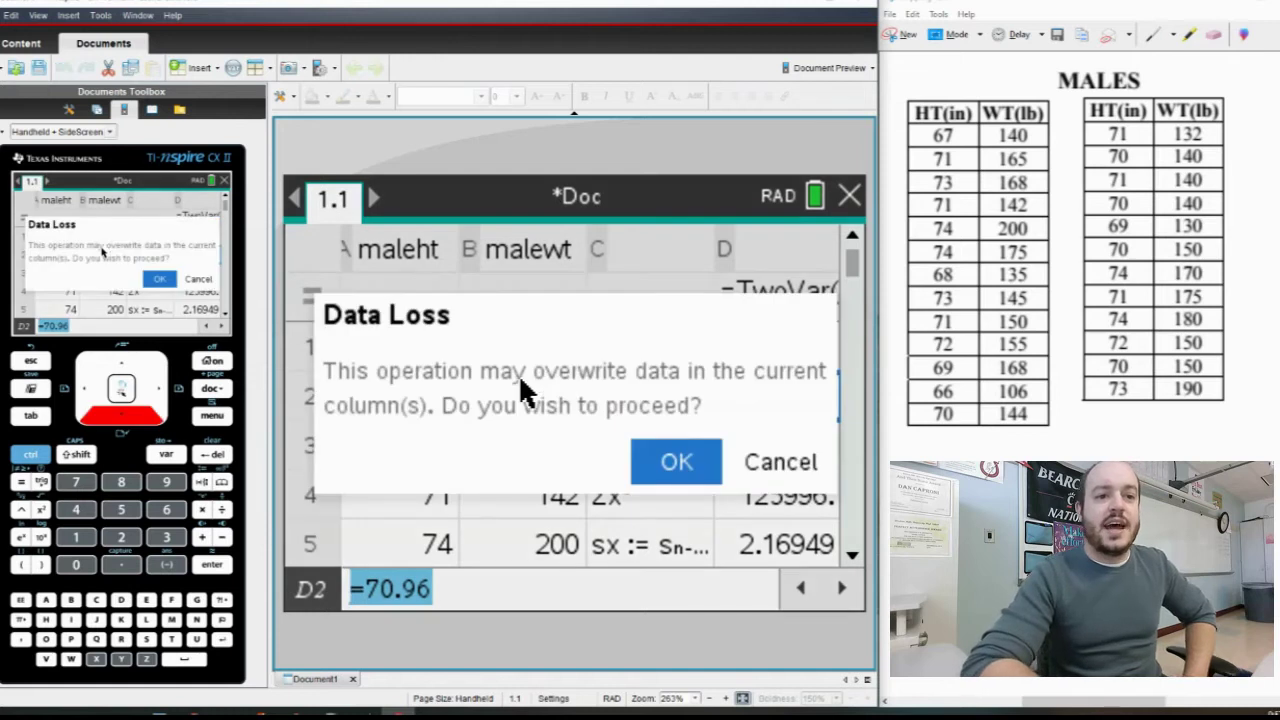
{"action": "left_click", "coordinate": [767, 452]}
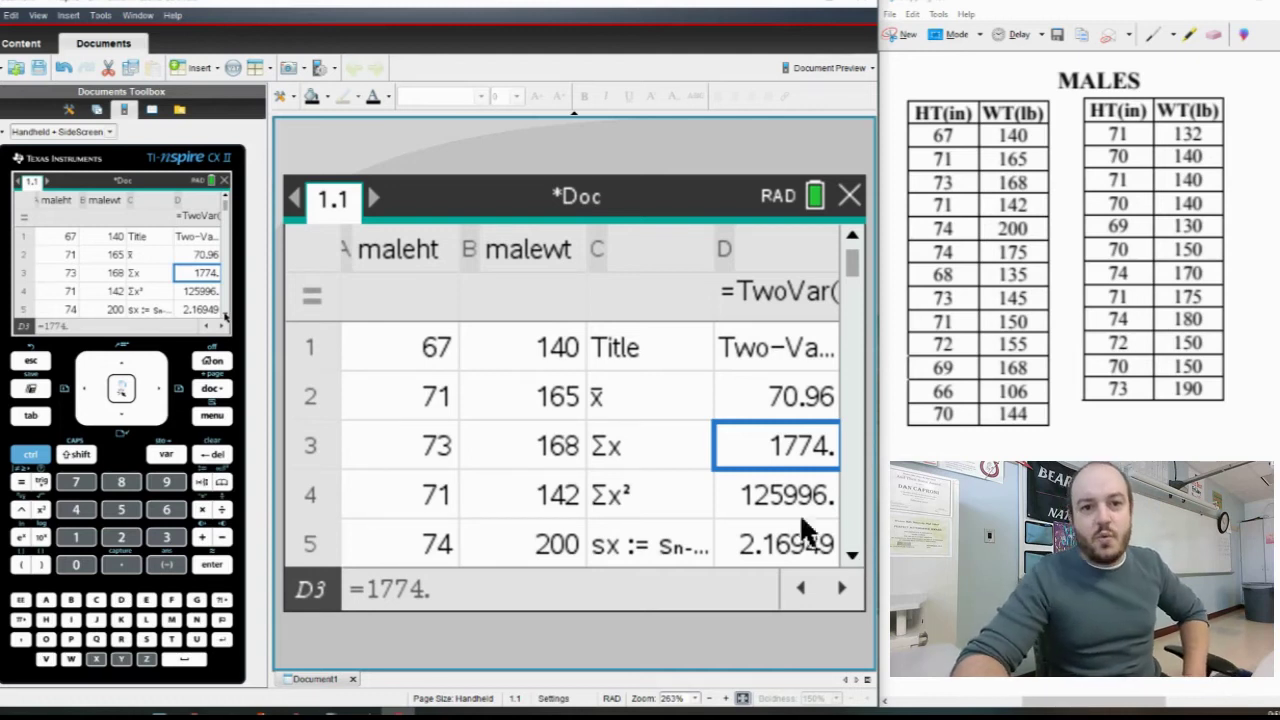
{"action": "left_click", "coordinate": [727, 405]}
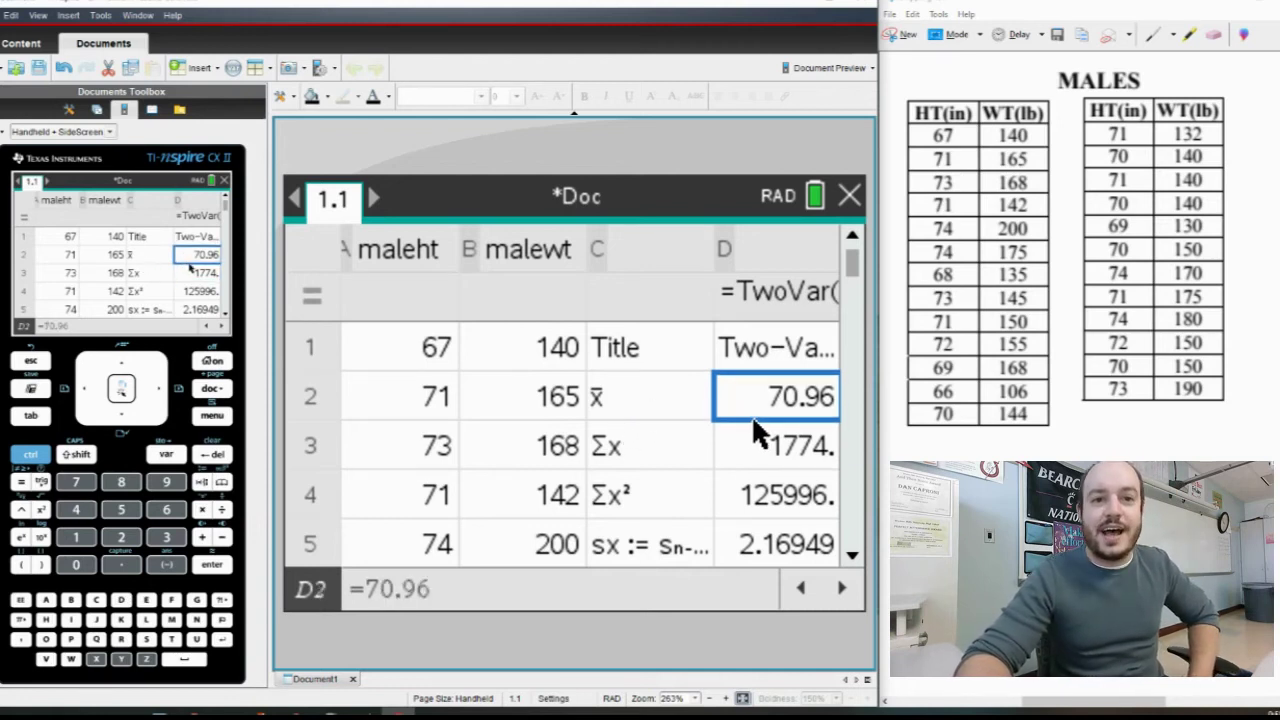
Step: Scroll down to row 14 and select the r label and its value 0.752372
{"action": "left_click", "coordinate": [851, 554]}
{"action": "left_click", "coordinate": [851, 554]}
{"action": "left_click", "coordinate": [851, 556]}
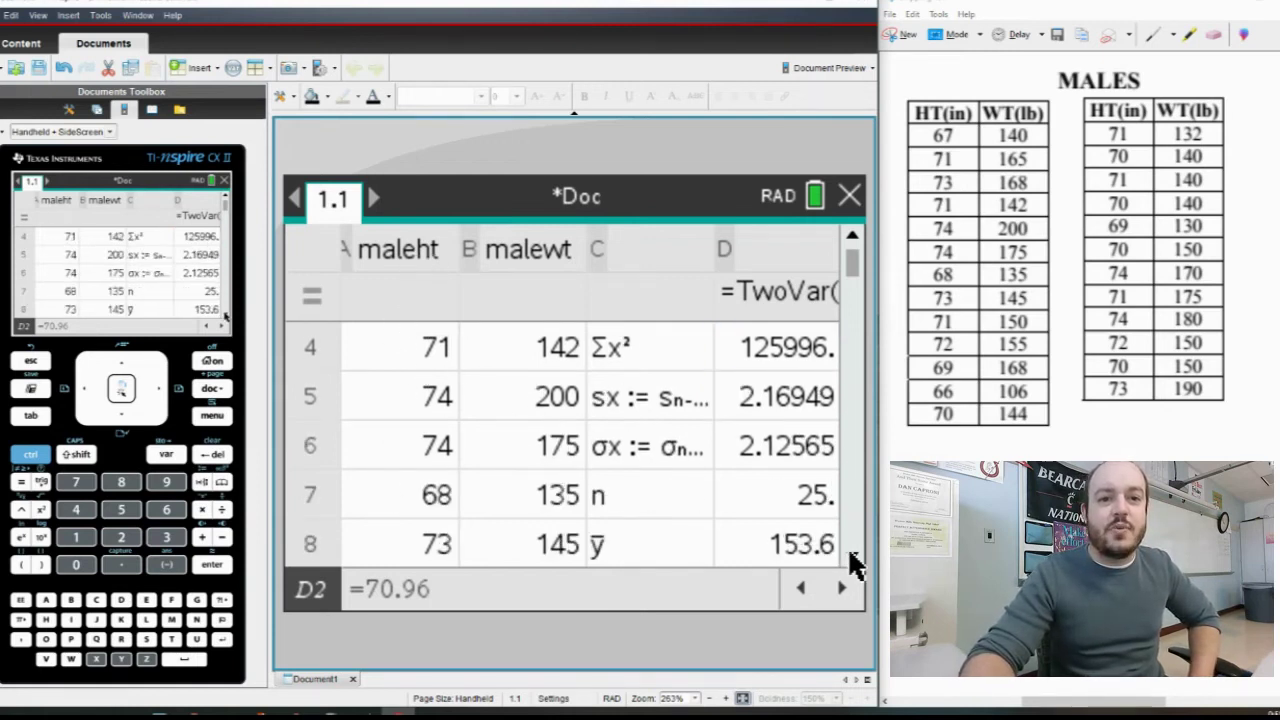
{"action": "left_click", "coordinate": [851, 555]}
{"action": "left_click", "coordinate": [851, 555]}
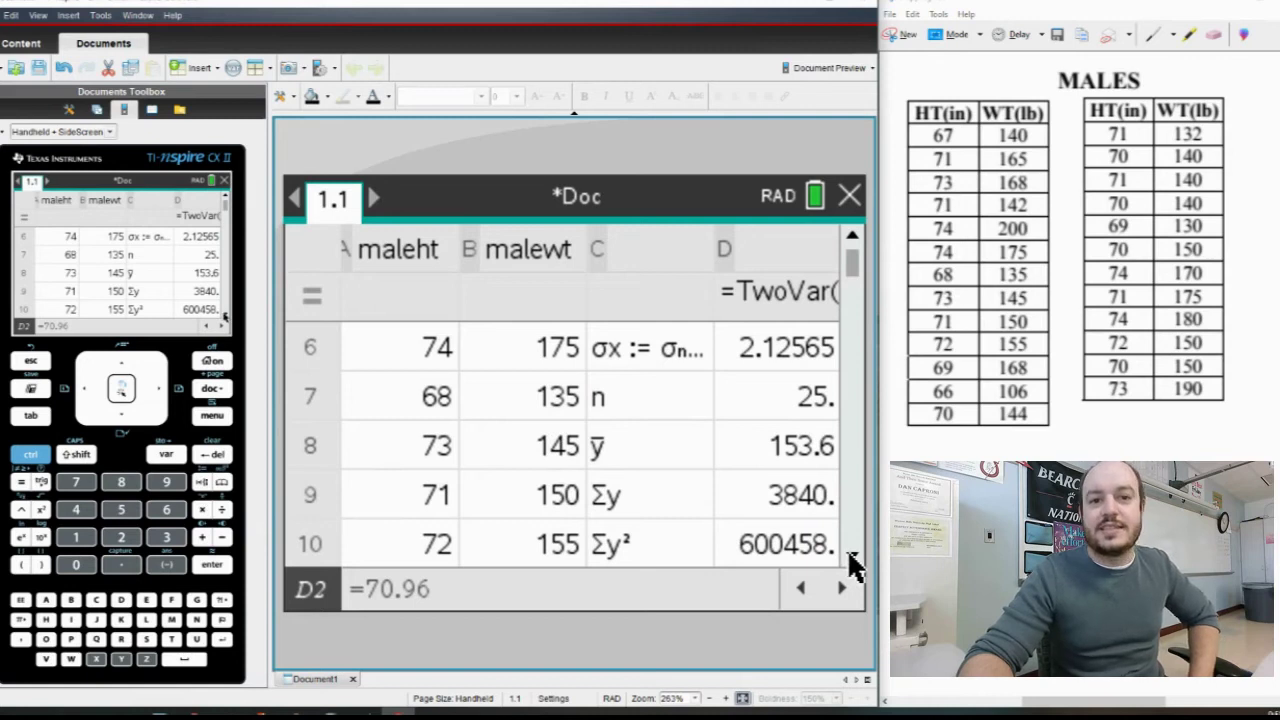
{"action": "left_click", "coordinate": [851, 556]}
{"action": "left_click", "coordinate": [851, 556]}
{"action": "left_click", "coordinate": [851, 556]}
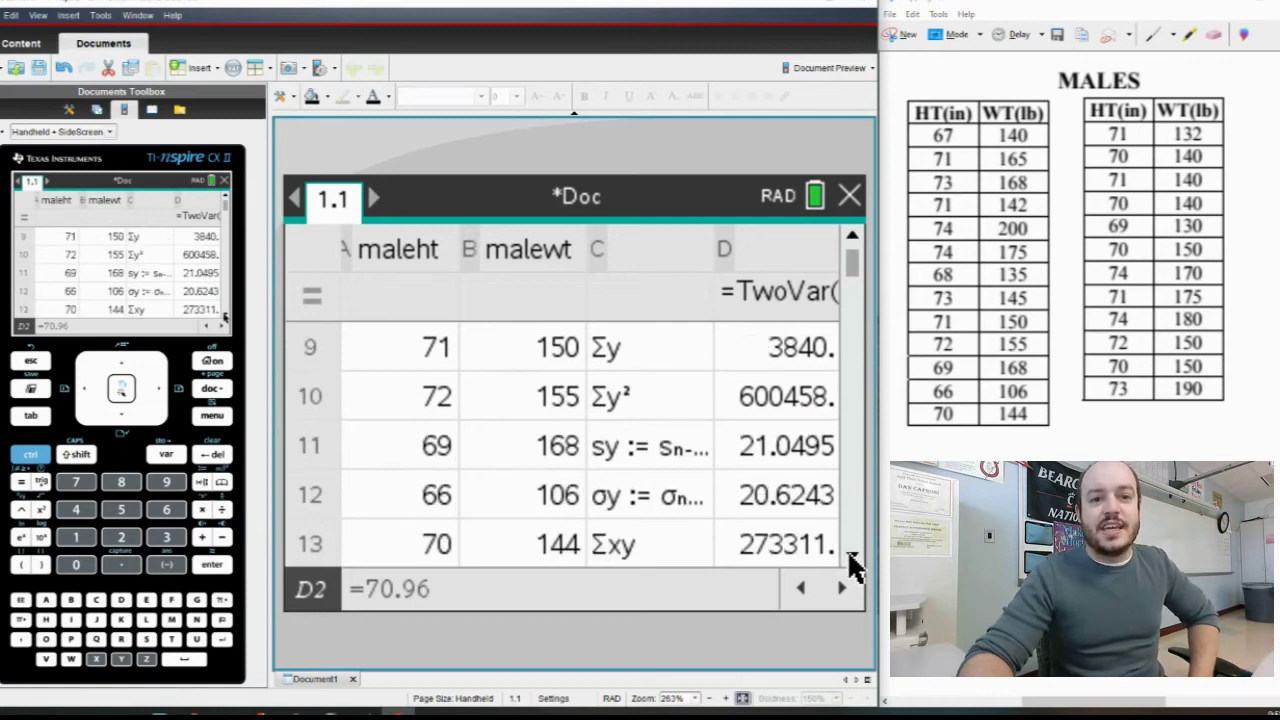
{"action": "left_click", "coordinate": [851, 556]}
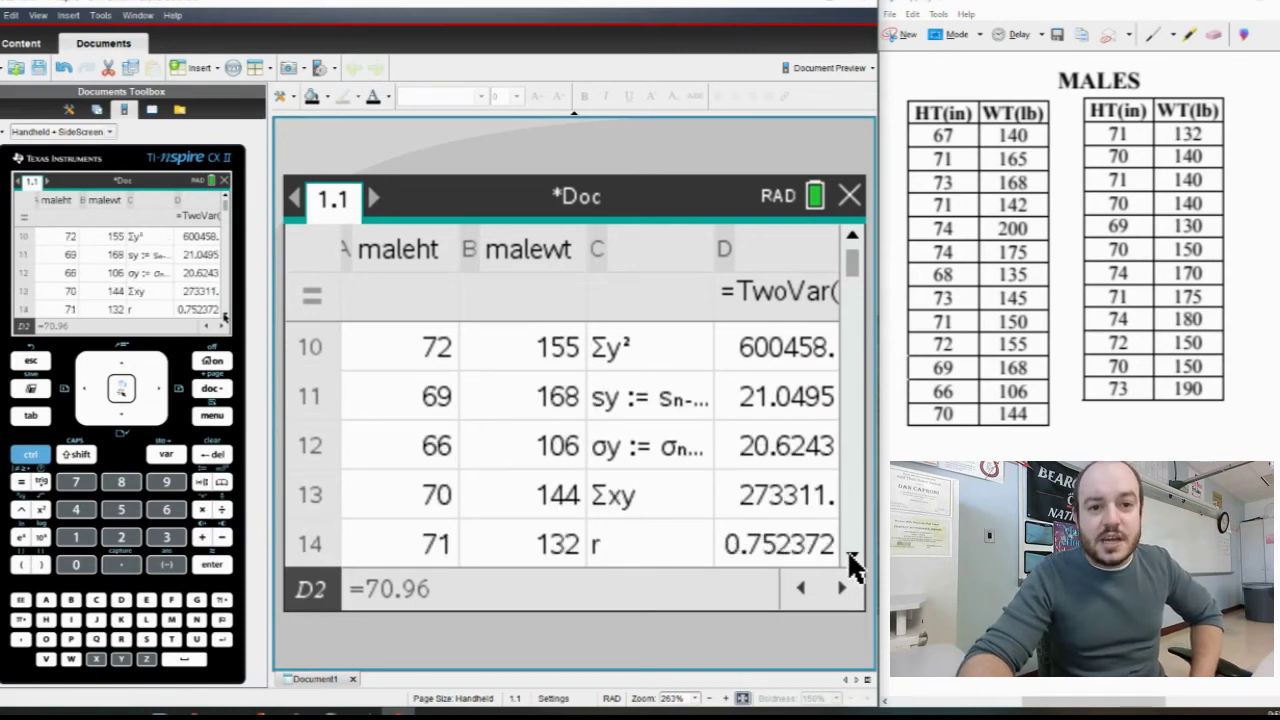
{"action": "left_click", "coordinate": [851, 556]}
{"action": "left_click", "coordinate": [655, 497]}
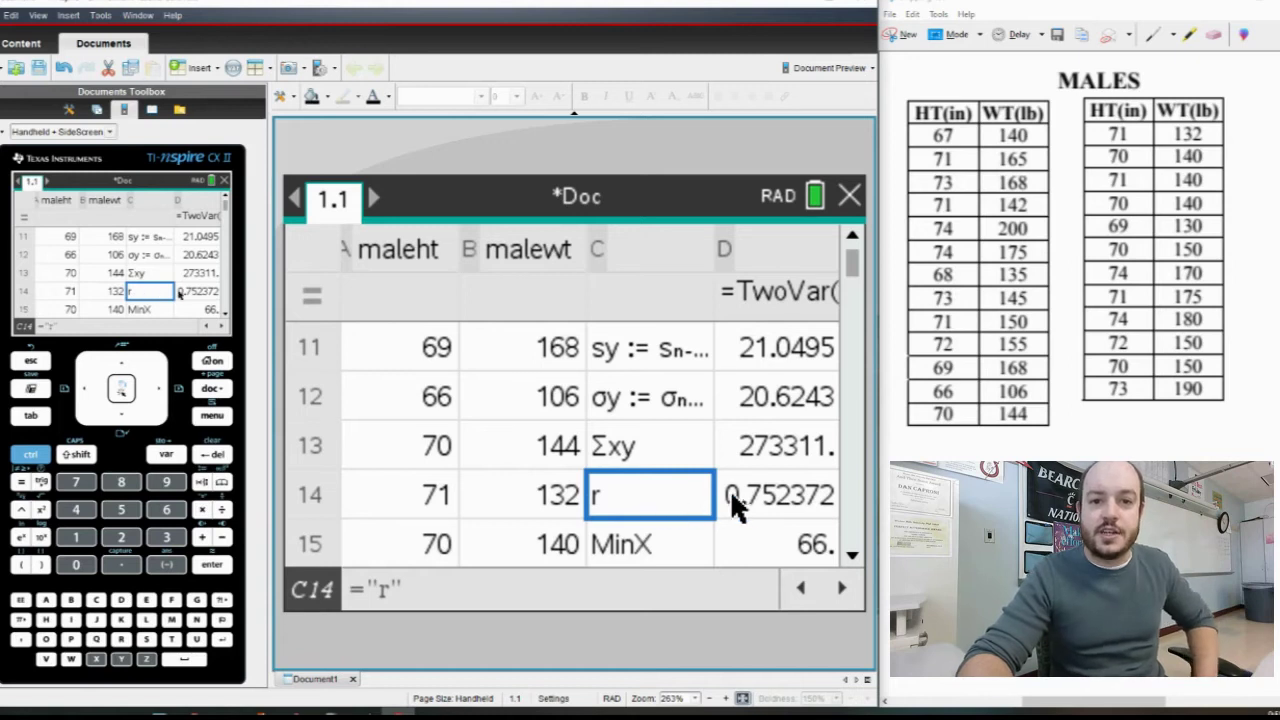
{"action": "left_click", "coordinate": [760, 491]}
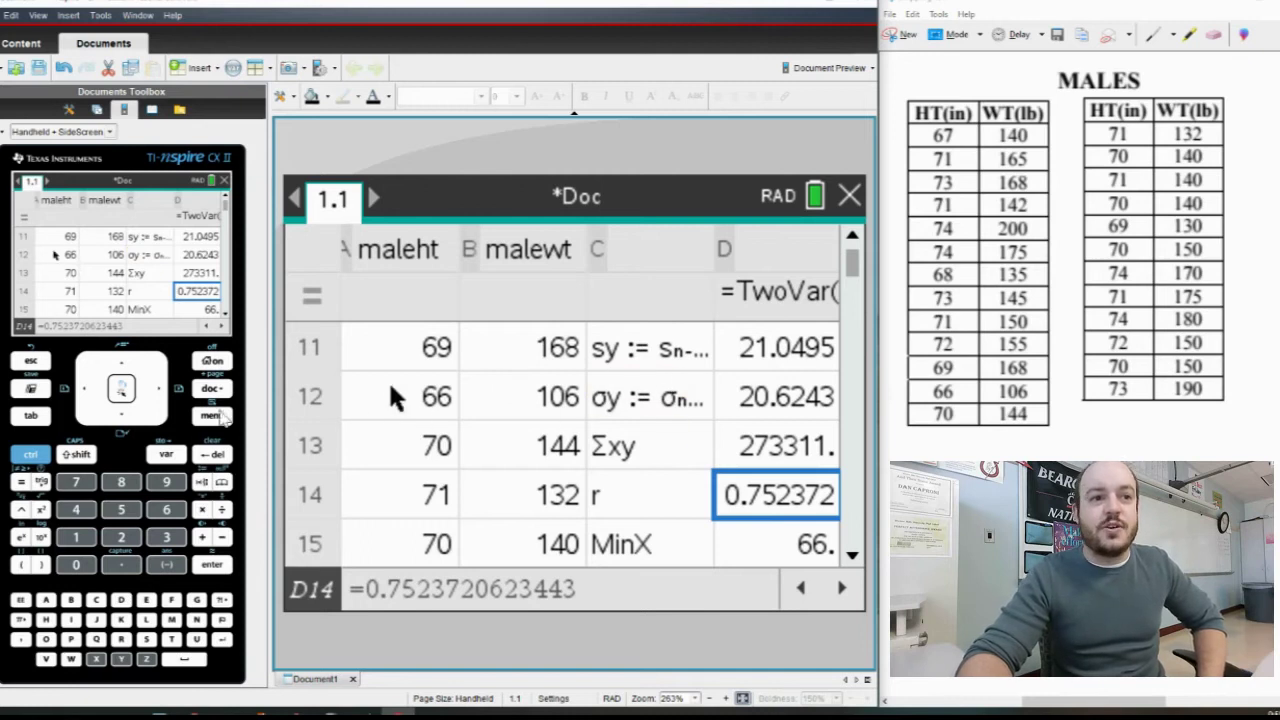
Step: Start a Linear Regression (mx+b) calculation from the Statistics menu
{"action": "key", "text": "ctrl+m"}
{"action": "mouse_move", "coordinate": [405, 306]}
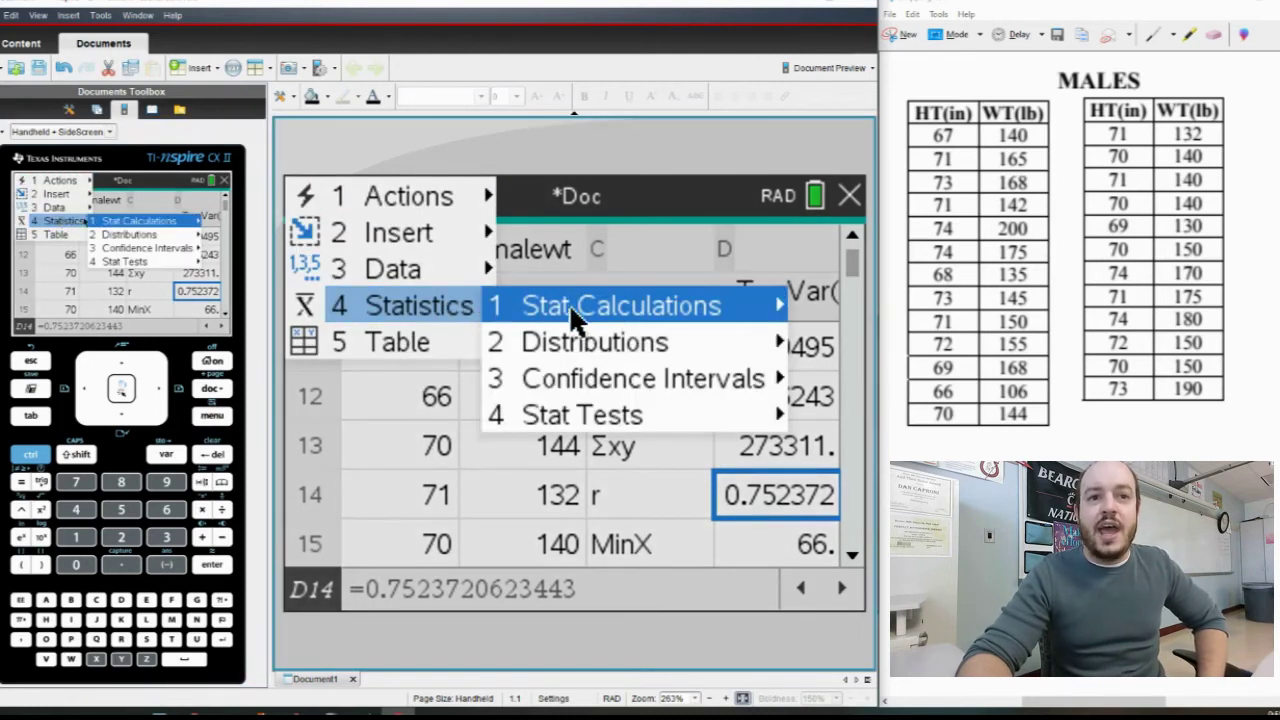
{"action": "mouse_move", "coordinate": [598, 304]}
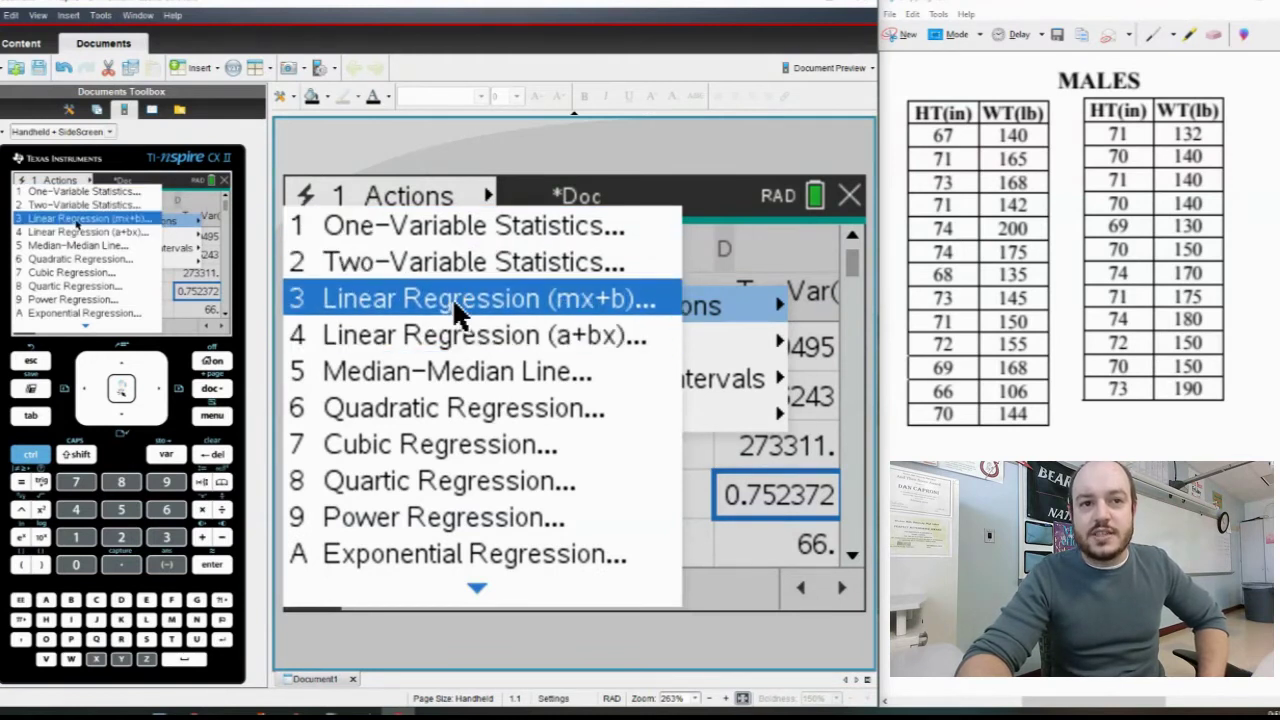
{"action": "left_click", "coordinate": [450, 298]}
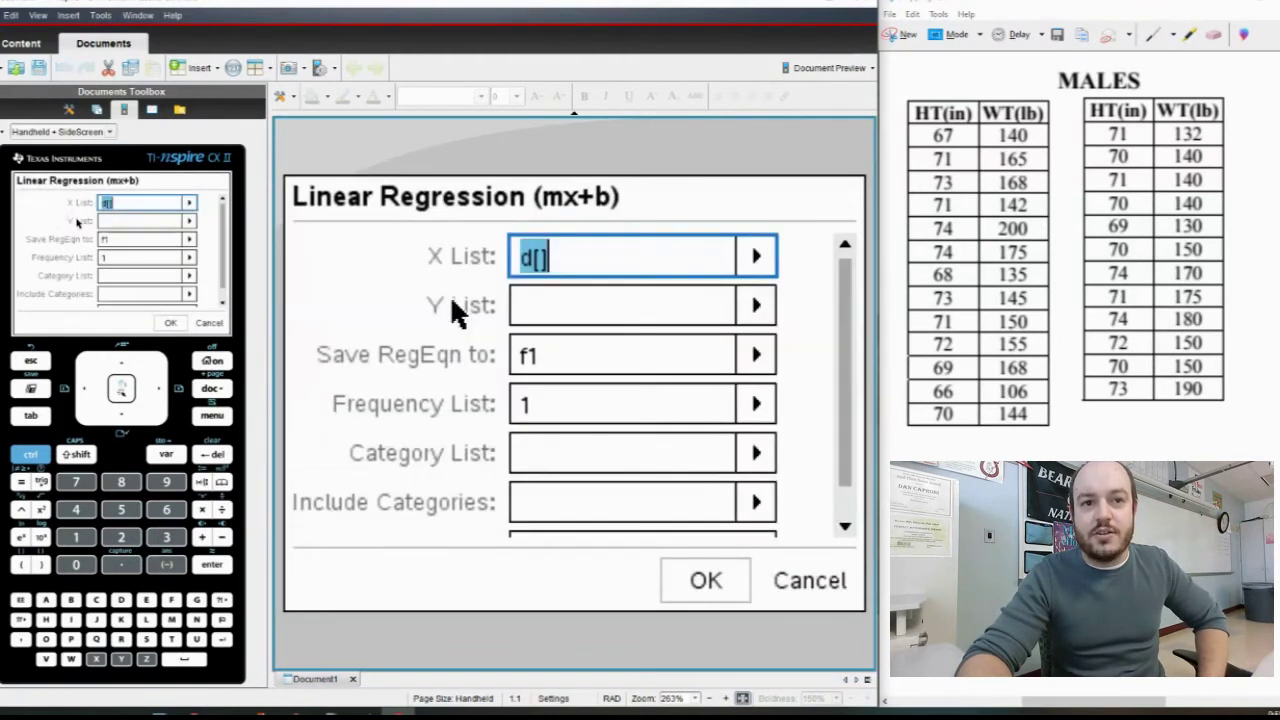
Step: Set X List maleht, Y List malewt, result column c, and run the regression
{"action": "left_click", "coordinate": [740, 257]}
{"action": "left_click", "coordinate": [577, 293]}
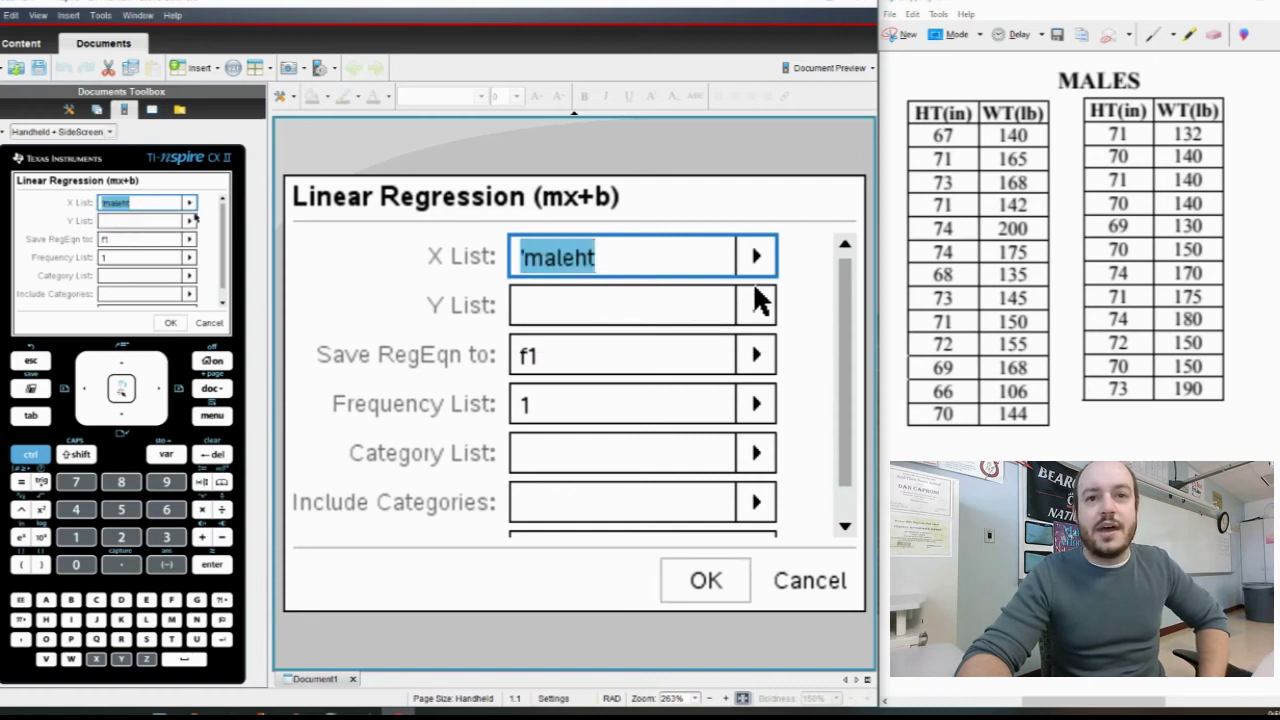
{"action": "left_click", "coordinate": [720, 305]}
{"action": "left_click", "coordinate": [560, 379]}
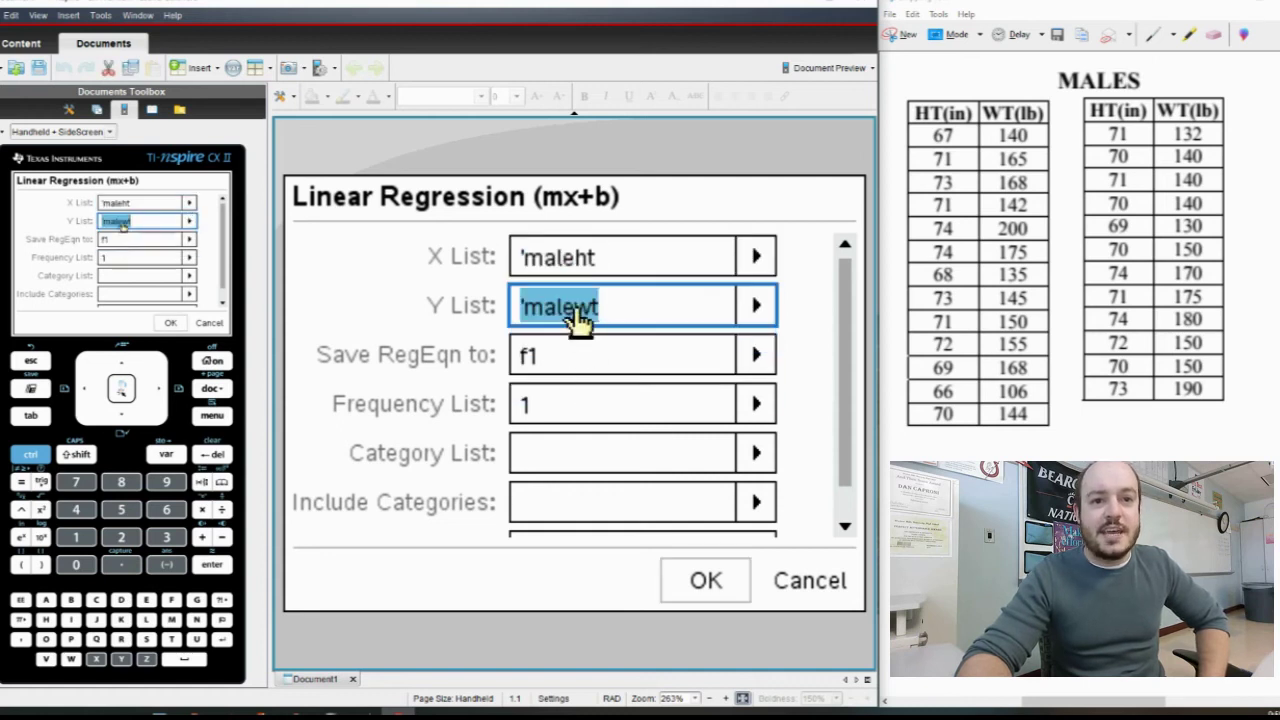
{"action": "key", "text": "Tab"}
{"action": "key", "text": "Tab"}
{"action": "key", "text": "Tab"}
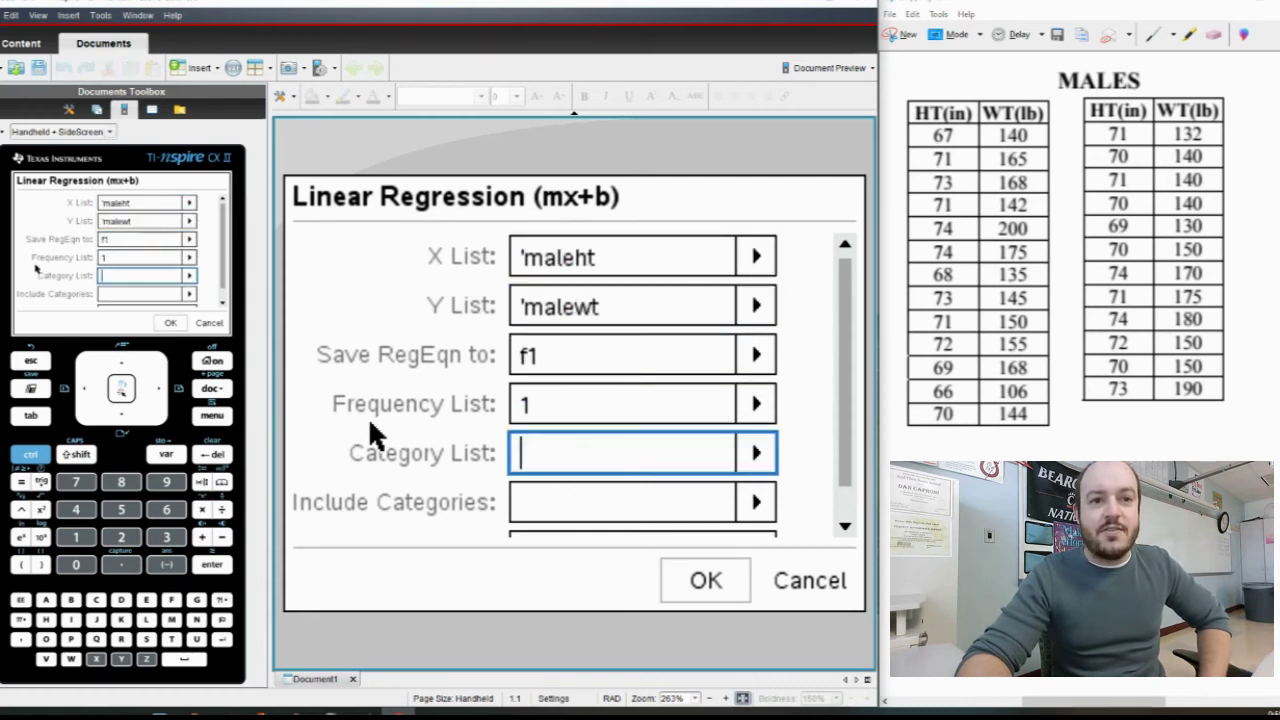
{"action": "key", "text": "Tab"}
{"action": "key", "text": "Tab"}
{"action": "key", "text": "Tab"}
{"action": "key", "text": "Tab"}
{"action": "key", "text": "Tab"}
{"action": "key", "text": "Tab"}
{"action": "key", "text": "Tab"}
{"action": "key", "text": "Tab"}
{"action": "key", "text": "Tab"}
{"action": "key", "text": "Tab"}
{"action": "key", "text": "Tab"}
{"action": "key", "text": "Tab"}
{"action": "key", "text": "Tab"}
{"action": "key", "text": "Tab"}
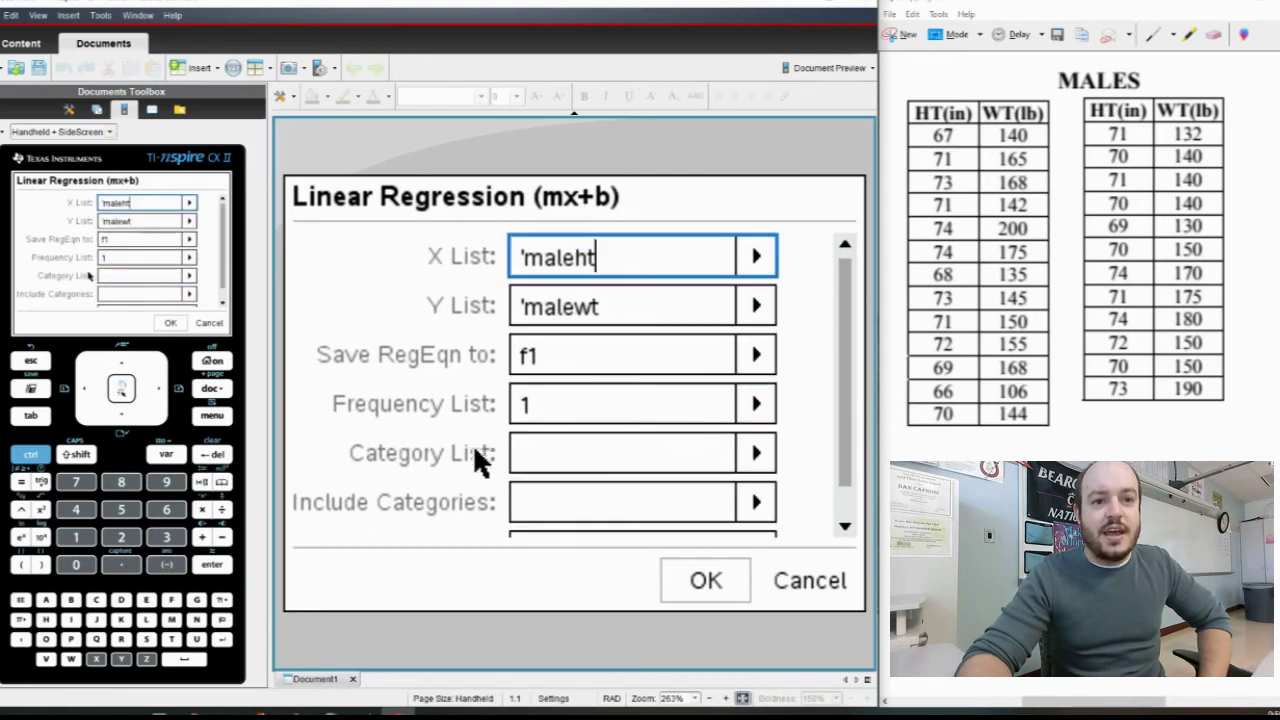
{"action": "key", "text": "Right"}
{"action": "left_click", "coordinate": [845, 527]}
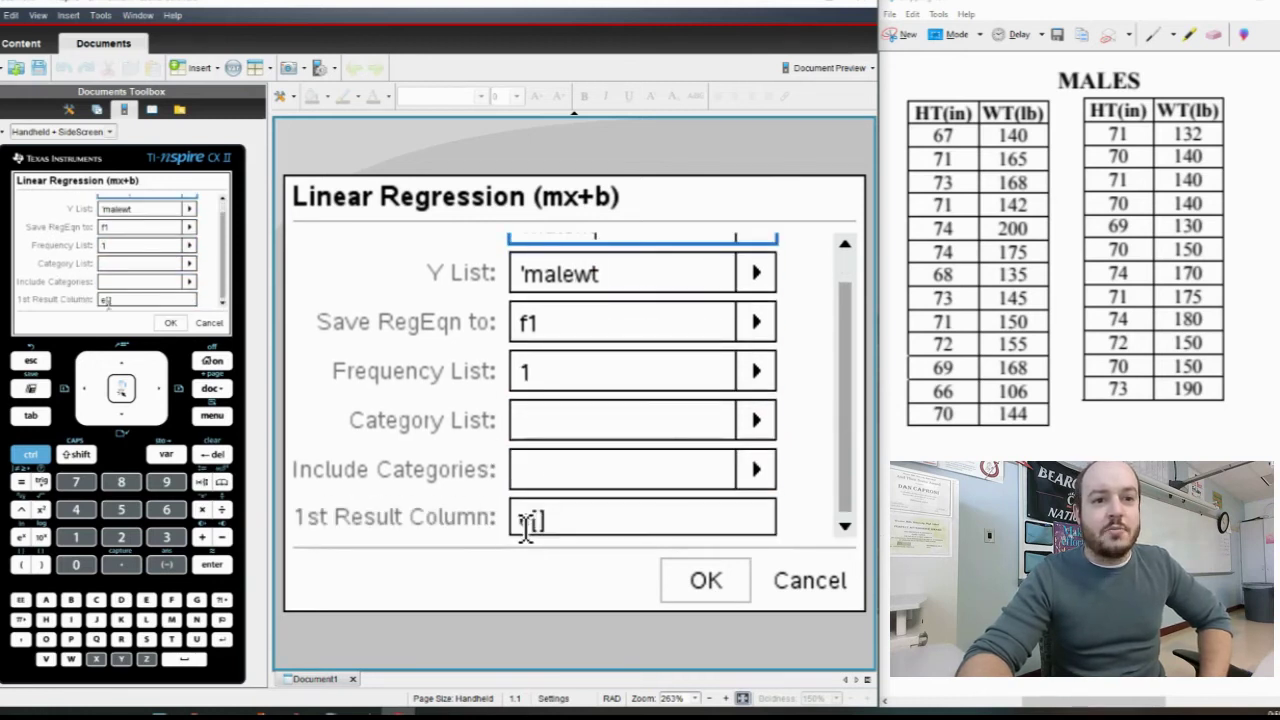
{"action": "left_click", "coordinate": [538, 521]}
{"action": "key", "text": "BackSpace"}
{"action": "type", "text": "c"}
{"action": "left_click", "coordinate": [672, 583]}
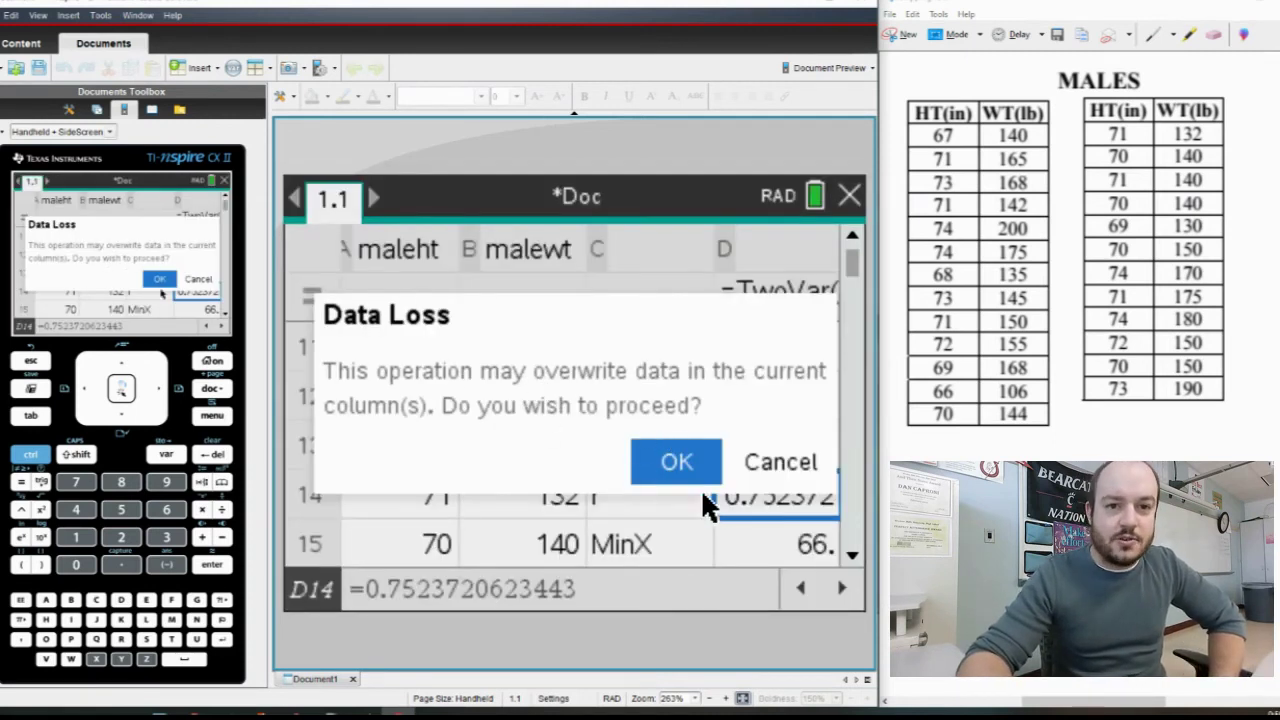
Step: Accept the Data Loss warning and scroll the regression results down to r
{"action": "left_click", "coordinate": [680, 462]}
{"action": "key", "text": "Up"}
{"action": "key", "text": "Up"}
{"action": "key", "text": "Up"}
{"action": "key", "text": "Up"}
{"action": "key", "text": "Up"}
{"action": "key", "text": "Up"}
{"action": "key", "text": "Up"}
{"action": "key", "text": "Up"}
{"action": "key", "text": "Up"}
{"action": "key", "text": "Up"}
{"action": "key", "text": "Up"}
{"action": "key", "text": "Up"}
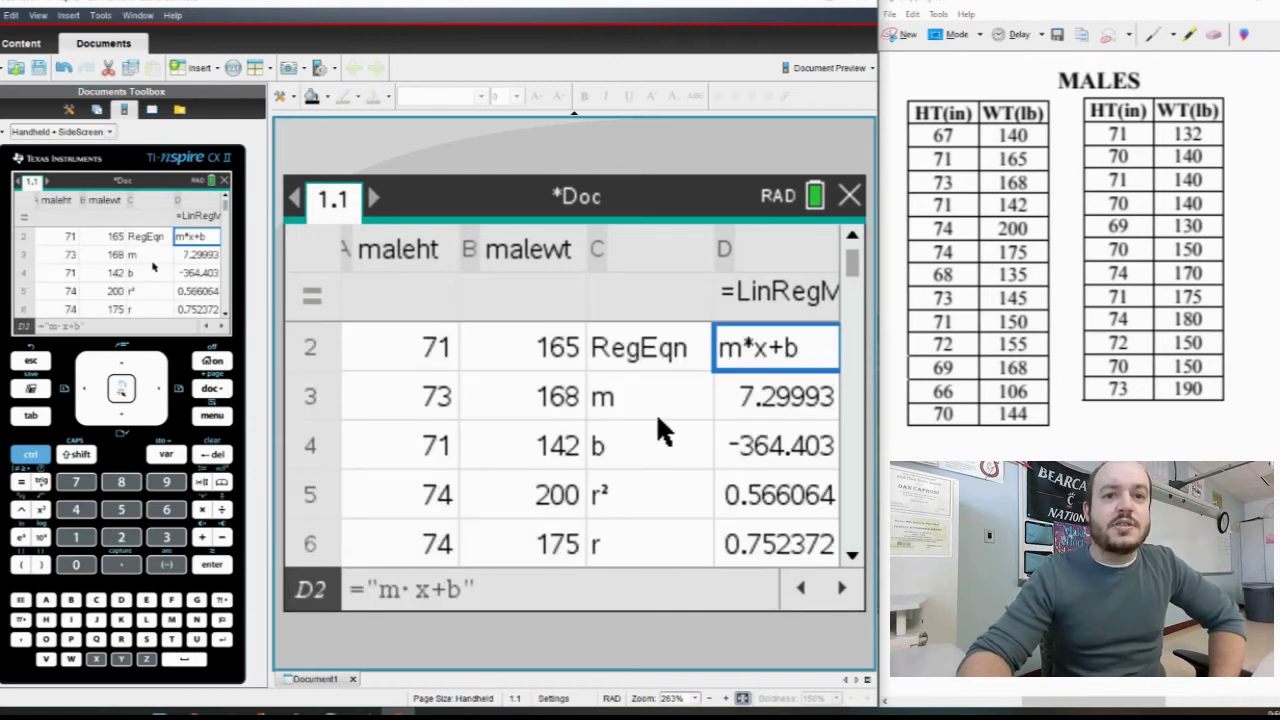
{"action": "left_click", "coordinate": [851, 554]}
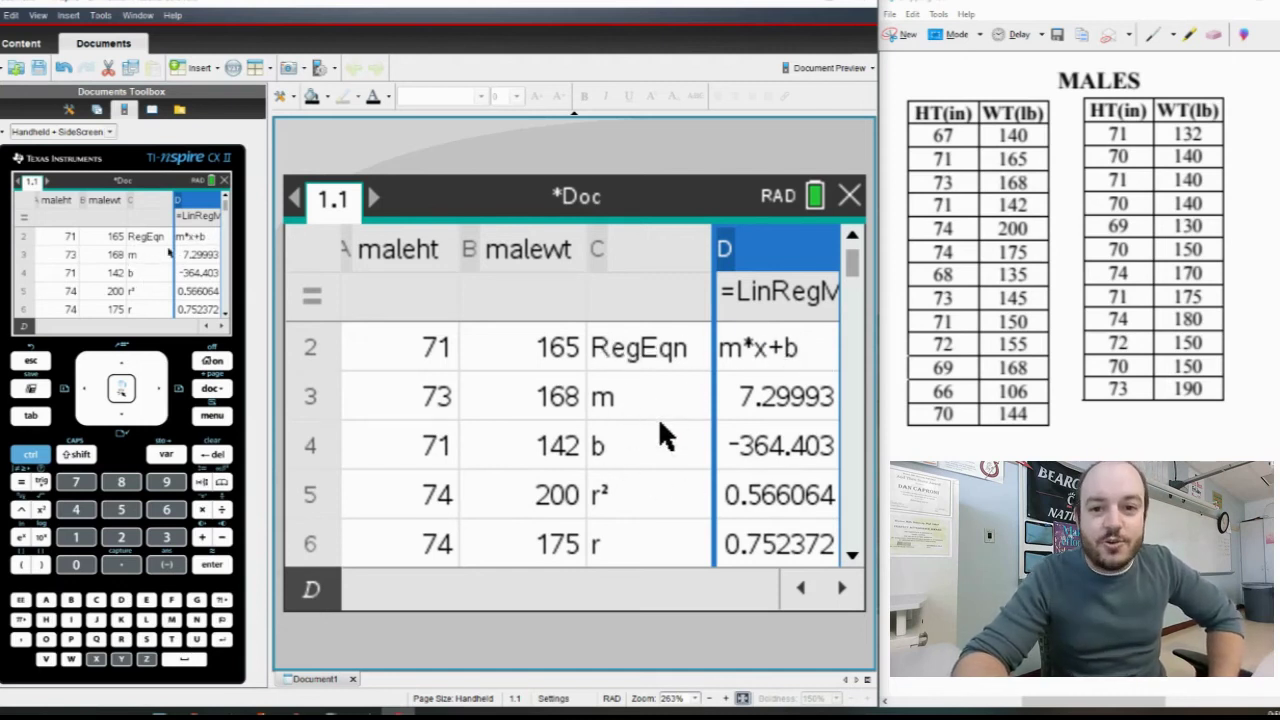
{"action": "left_click", "coordinate": [852, 554]}
Step: Select the r label and its correlation value 0.752372
{"action": "left_click", "coordinate": [669, 495]}
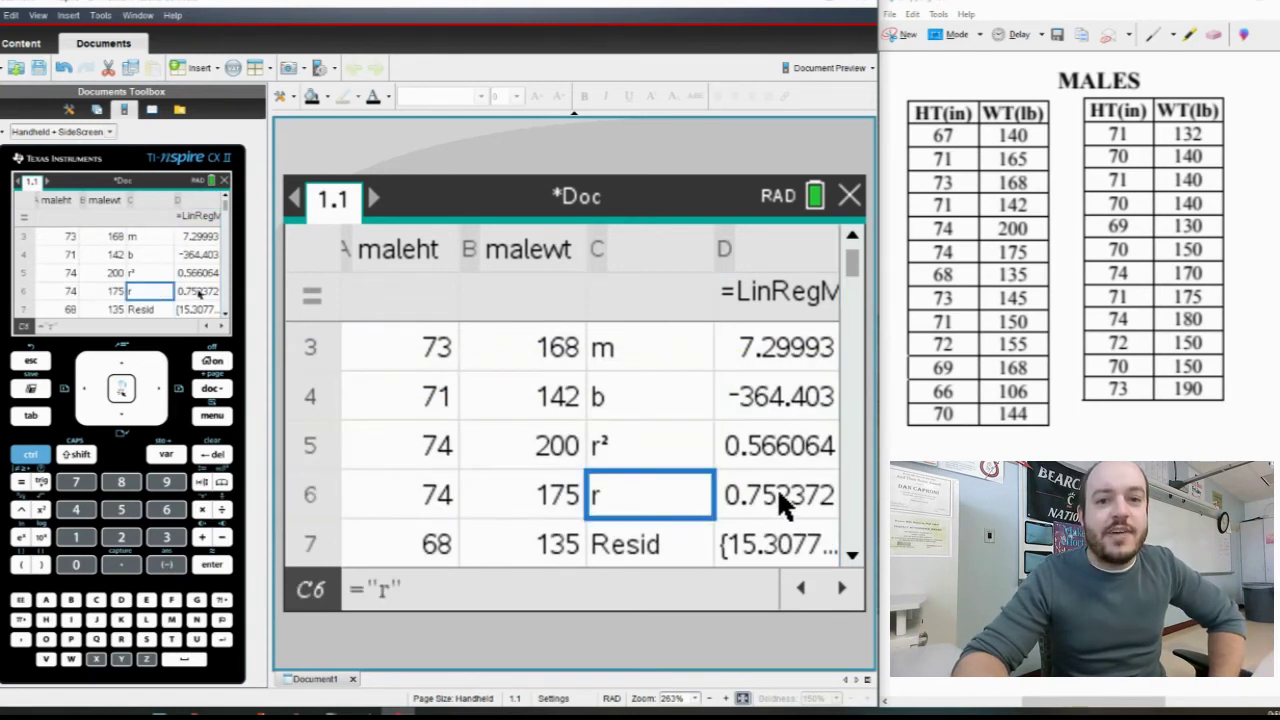
{"action": "left_click", "coordinate": [777, 490]}
{"action": "left_click", "coordinate": [698, 490]}
{"action": "left_click", "coordinate": [766, 495]}
{"action": "left_click", "coordinate": [691, 491]}
{"action": "left_click", "coordinate": [766, 500]}
{"action": "left_click", "coordinate": [688, 495]}
{"action": "left_click", "coordinate": [762, 493]}
{"action": "left_click", "coordinate": [677, 497]}
{"action": "left_click", "coordinate": [766, 505]}
{"action": "left_click", "coordinate": [657, 503]}
{"action": "left_click", "coordinate": [745, 490]}
{"action": "left_click", "coordinate": [605, 488]}
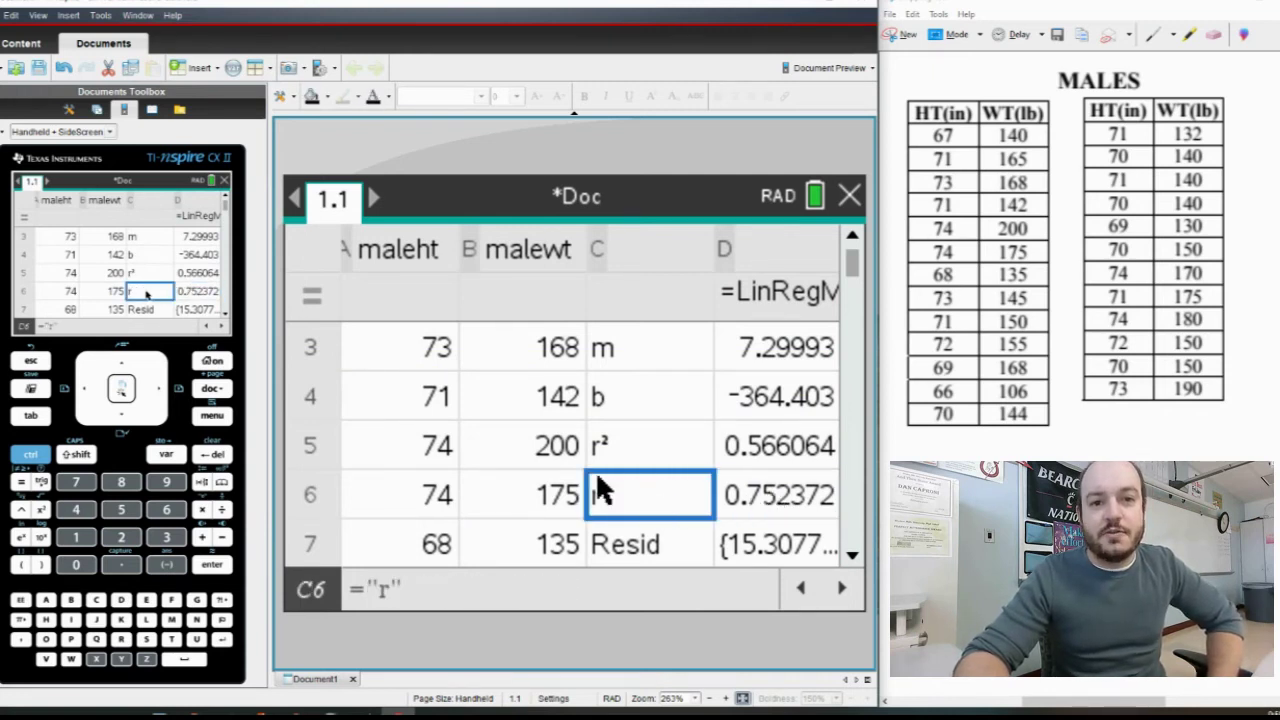
{"action": "left_click", "coordinate": [745, 494]}
{"action": "left_click", "coordinate": [700, 487]}
{"action": "left_click", "coordinate": [728, 490]}
{"action": "left_click", "coordinate": [700, 492]}
{"action": "left_click", "coordinate": [722, 498]}
{"action": "left_click", "coordinate": [688, 500]}
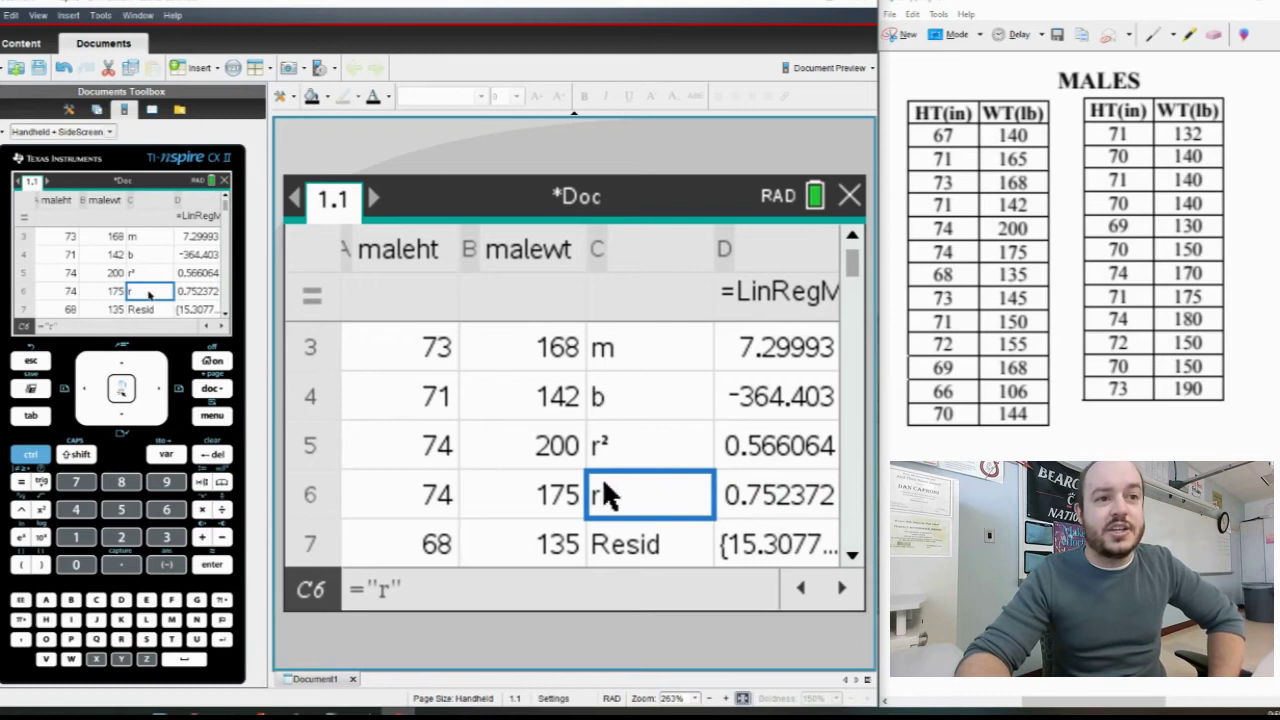
Step: Add a Data & Statistics page from the Home screen
{"action": "key", "text": "Home"}
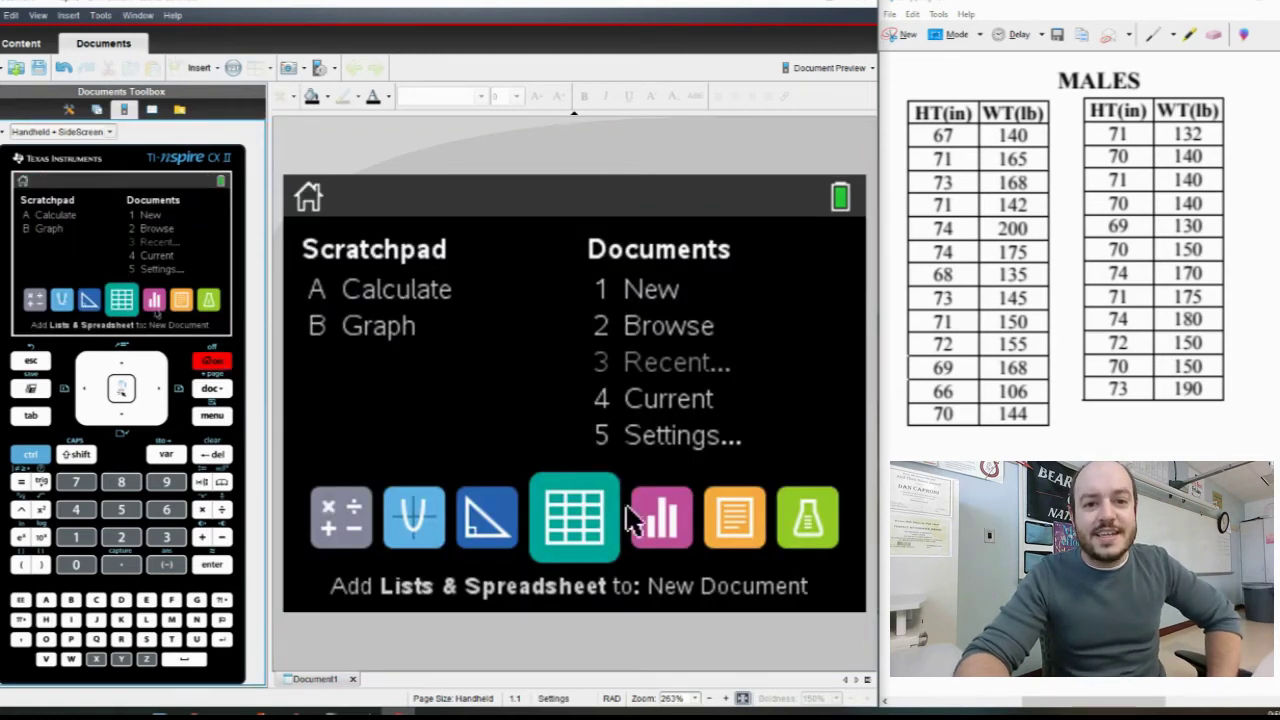
{"action": "left_click", "coordinate": [659, 515]}
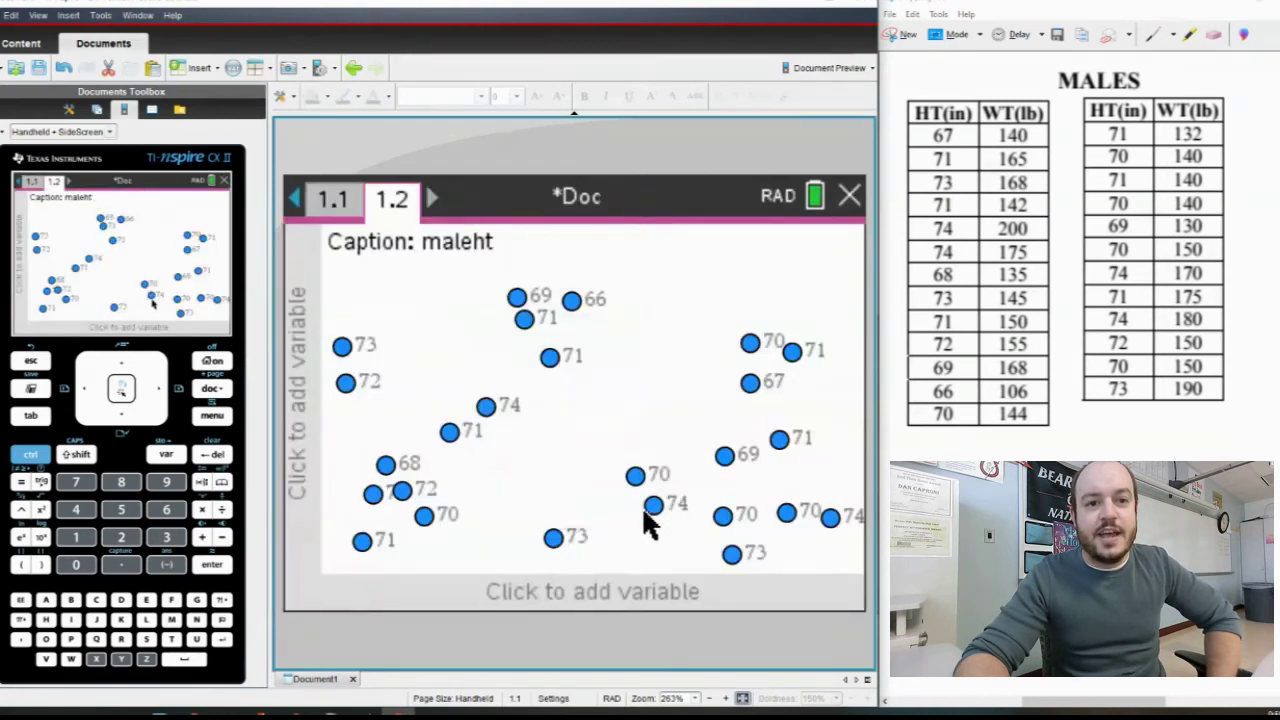
{"action": "mouse_move", "coordinate": [650, 505]}
Step: Plot maleht on the horizontal axis and malewt on the vertical axis
{"action": "left_click", "coordinate": [553, 590]}
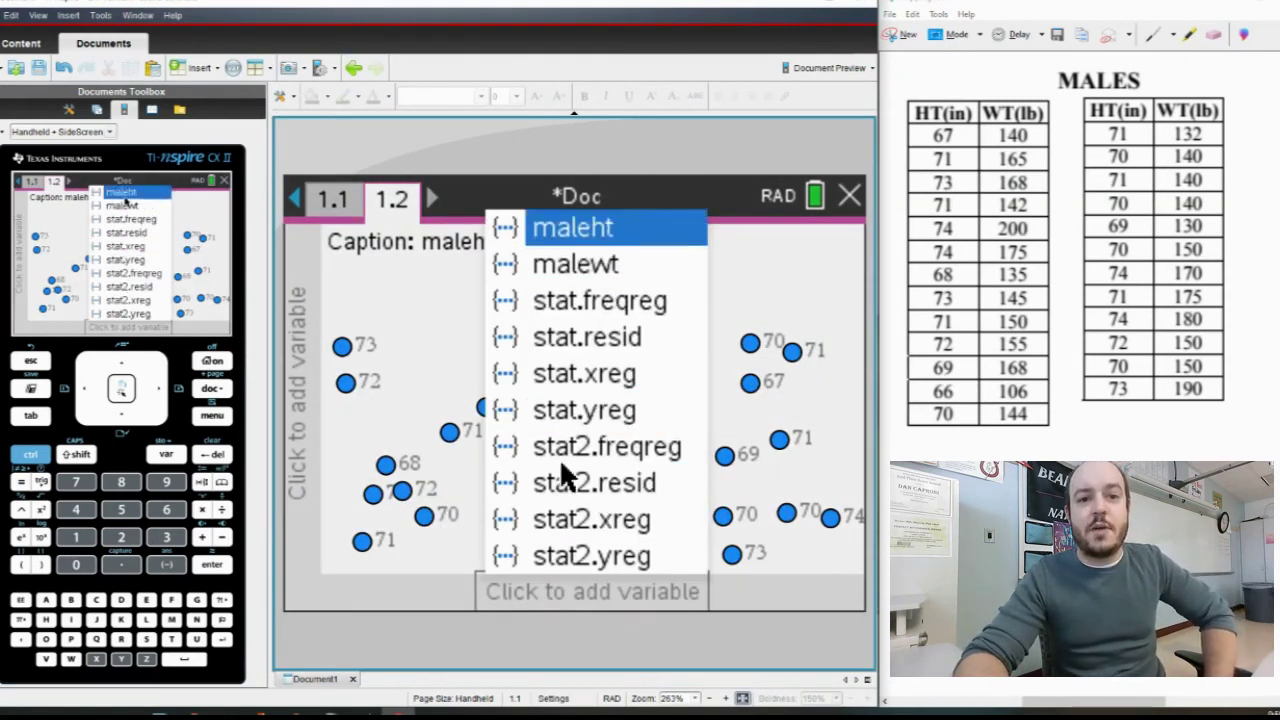
{"action": "left_click", "coordinate": [591, 590]}
{"action": "left_click", "coordinate": [593, 588]}
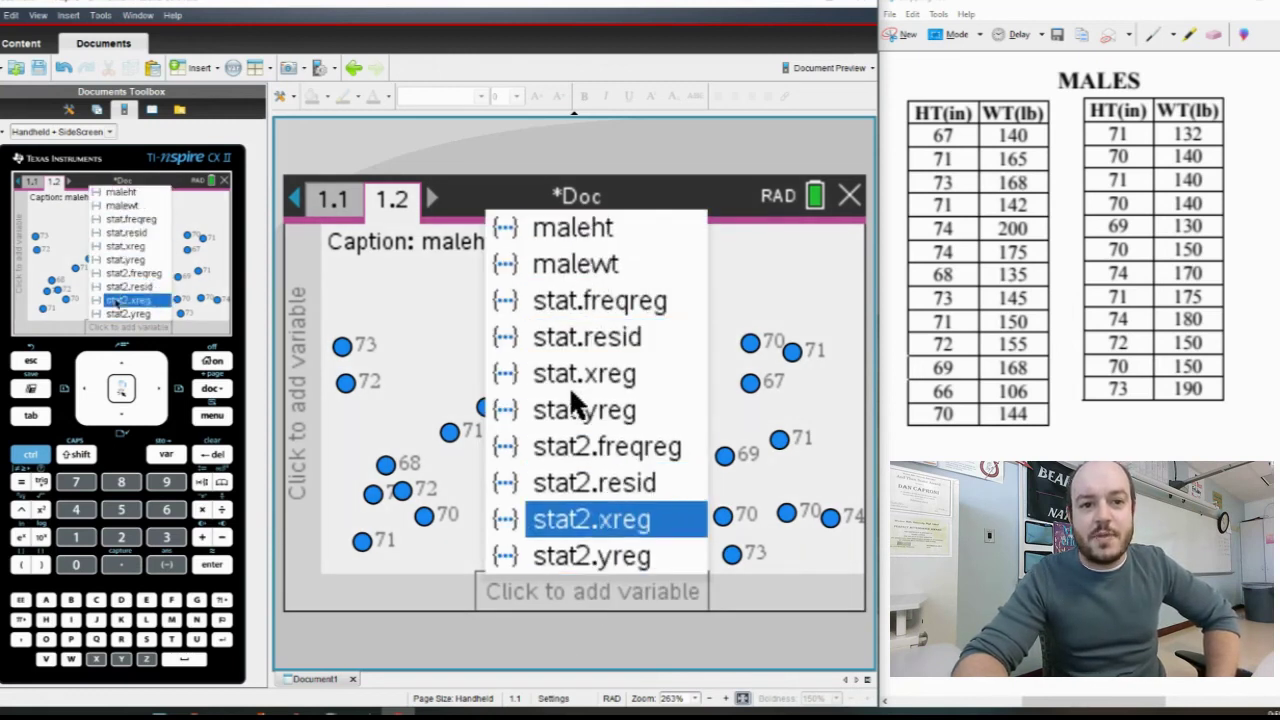
{"action": "left_click", "coordinate": [586, 227]}
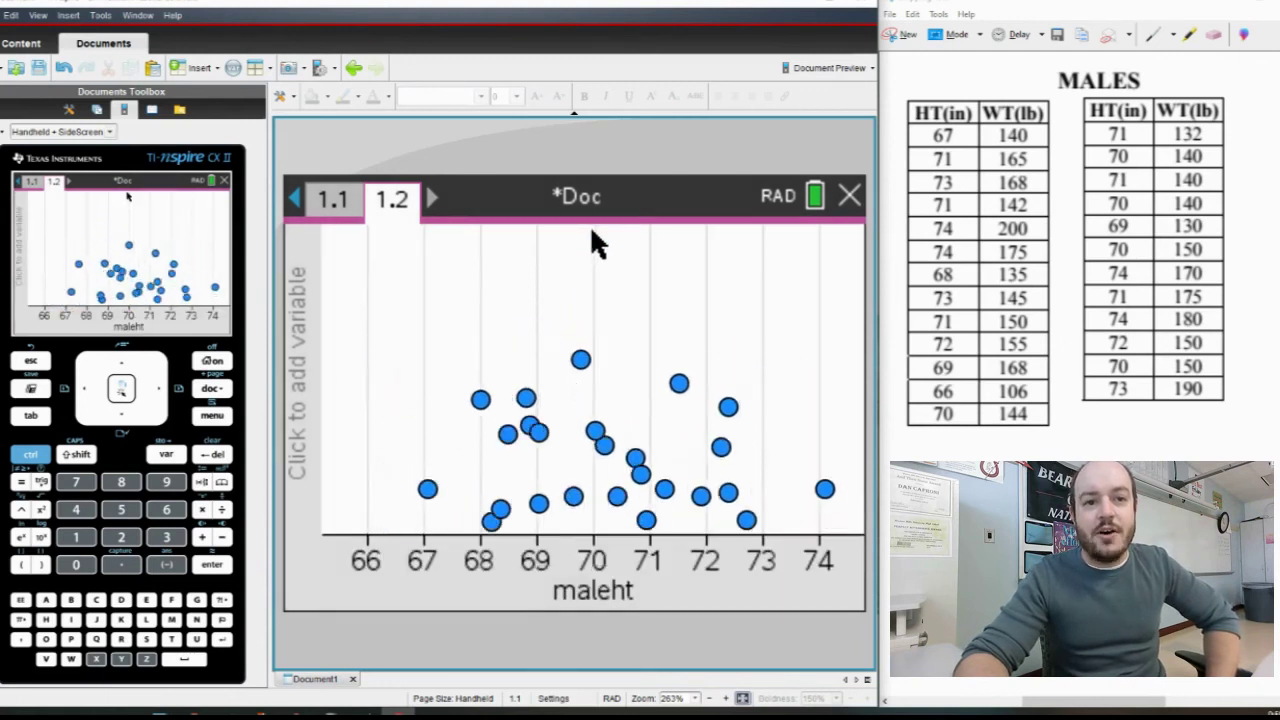
{"action": "left_click", "coordinate": [305, 378]}
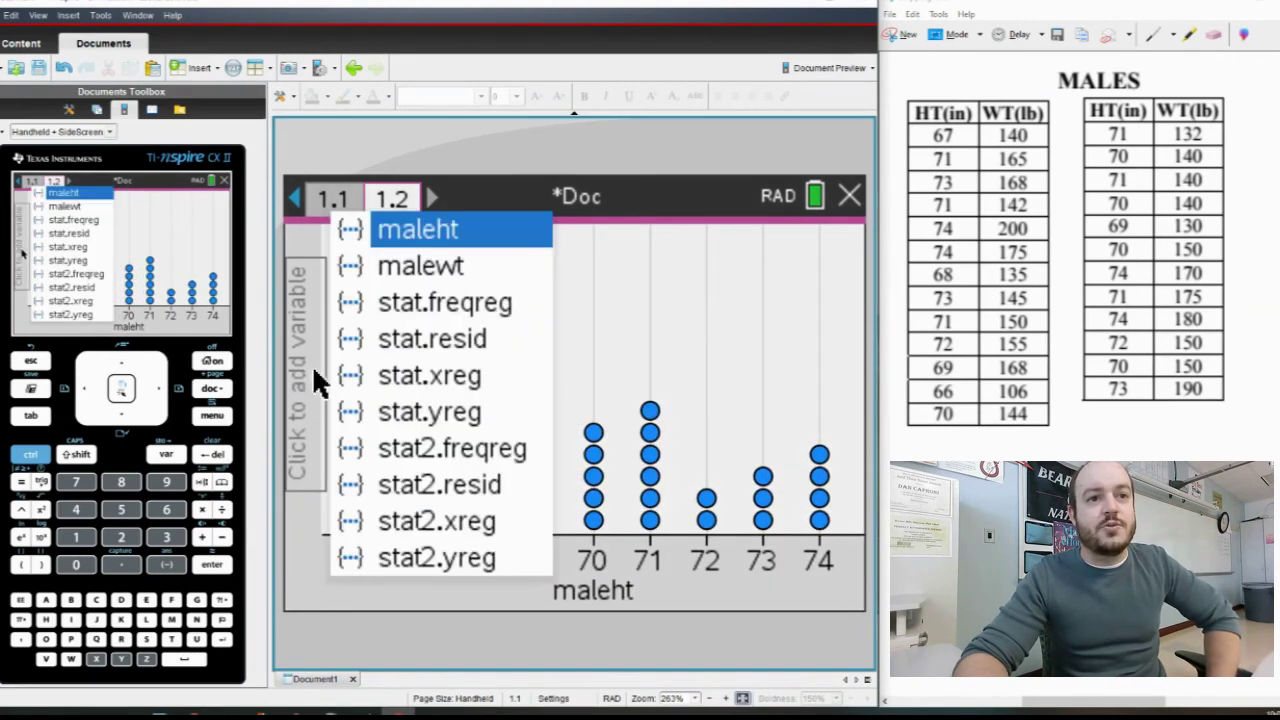
{"action": "left_click", "coordinate": [437, 276]}
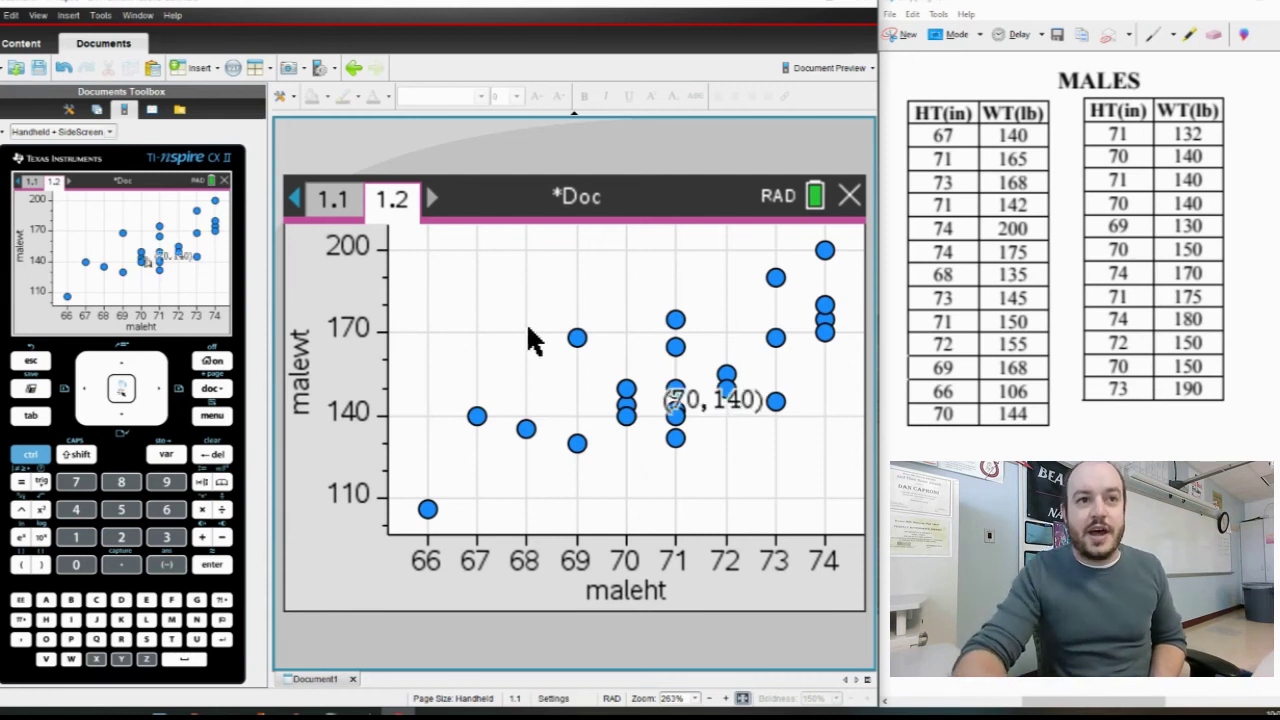
{"action": "left_click", "coordinate": [333, 205]}
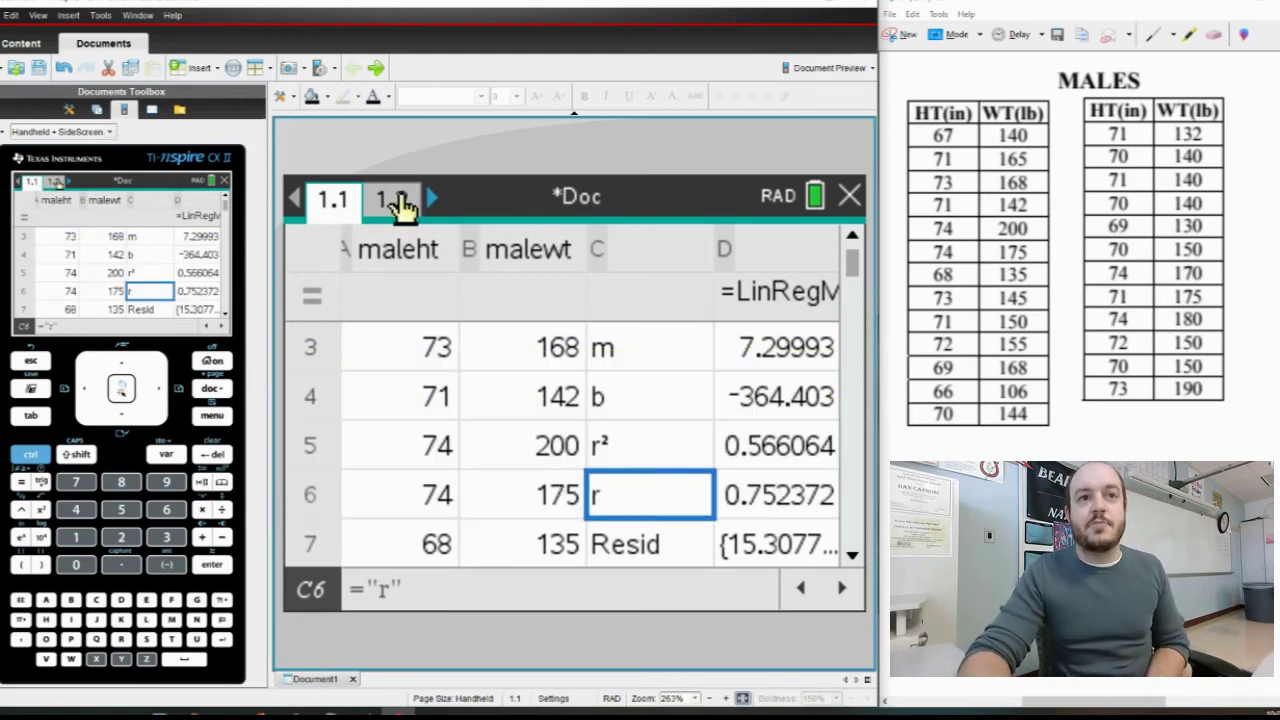
{"action": "left_click", "coordinate": [392, 199]}
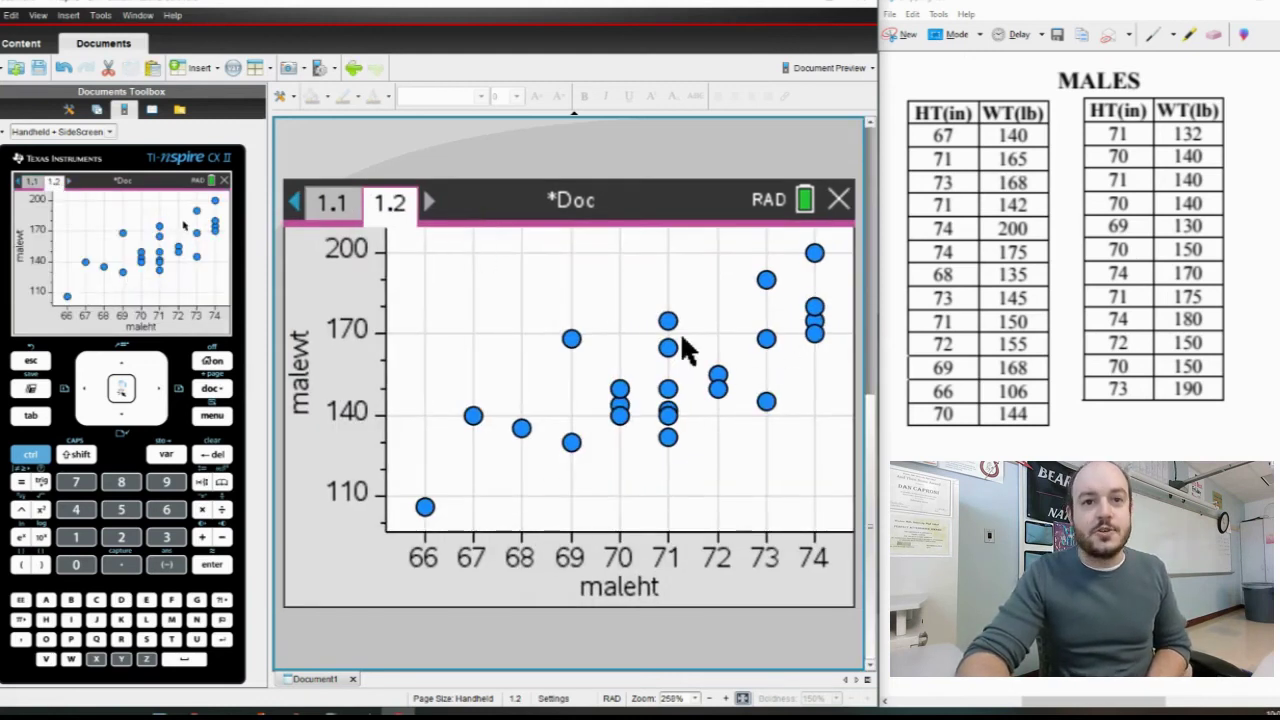